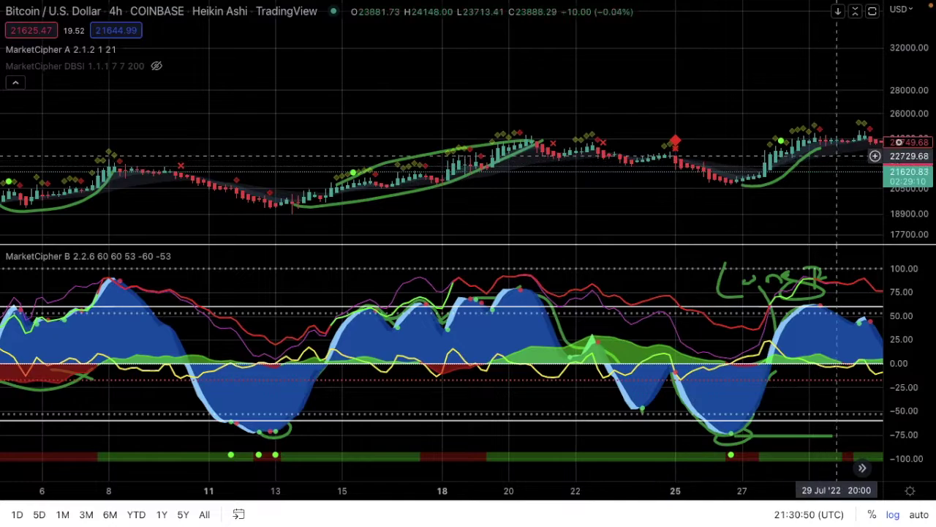
# - Browse the annotated BTC/USD chart from late July to mid August, then exit full screen
pyautogui.moveTo(742, 105); pyautogui.dragTo(742, 69)
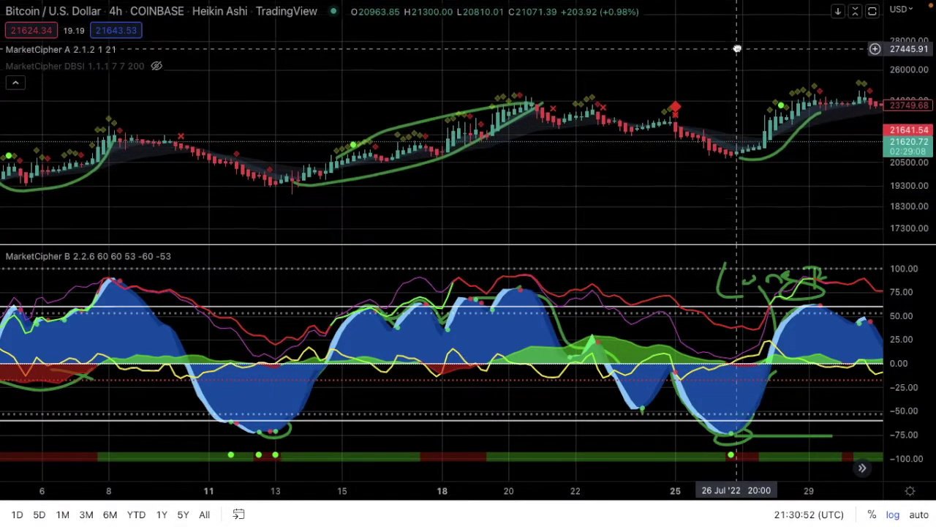
pyautogui.hscroll(10, 785, 68)
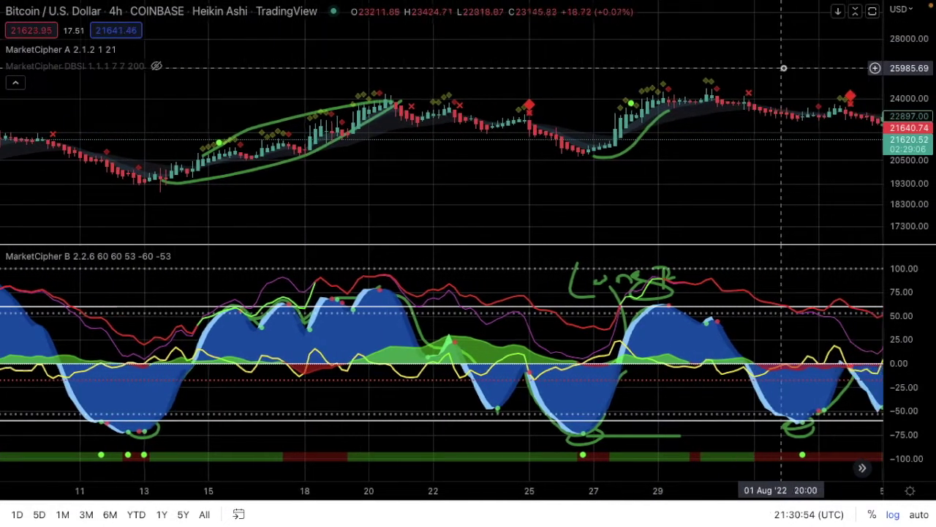
pyautogui.scroll(2, 806, 163)
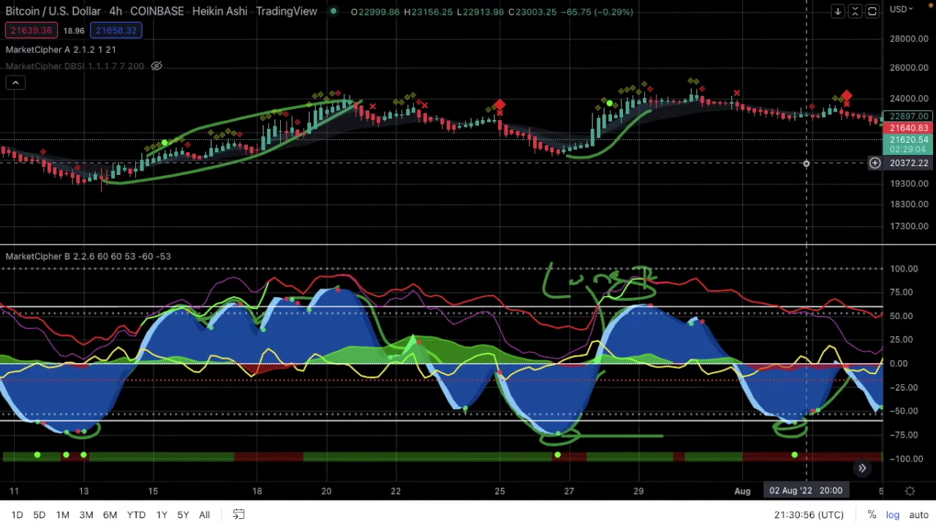
pyautogui.hscroll(15, 806, 162)
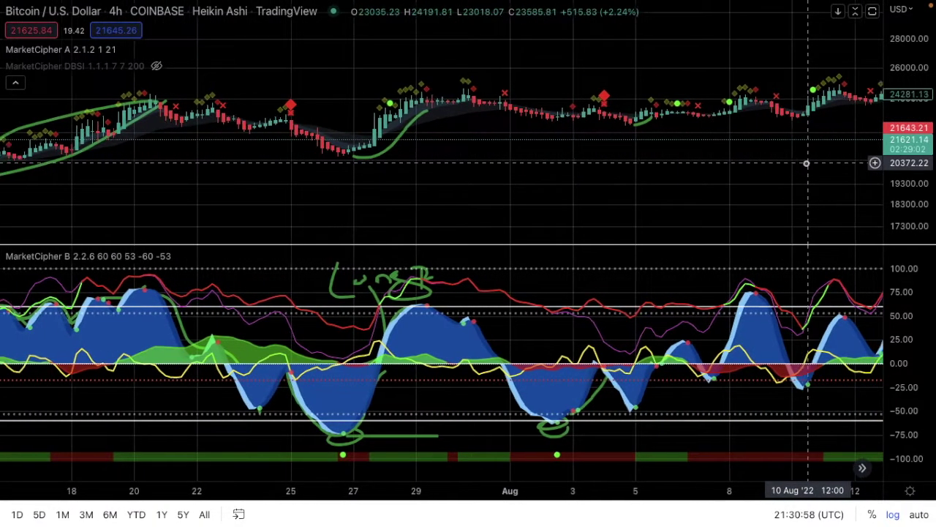
pyautogui.hscroll(20, 806, 163)
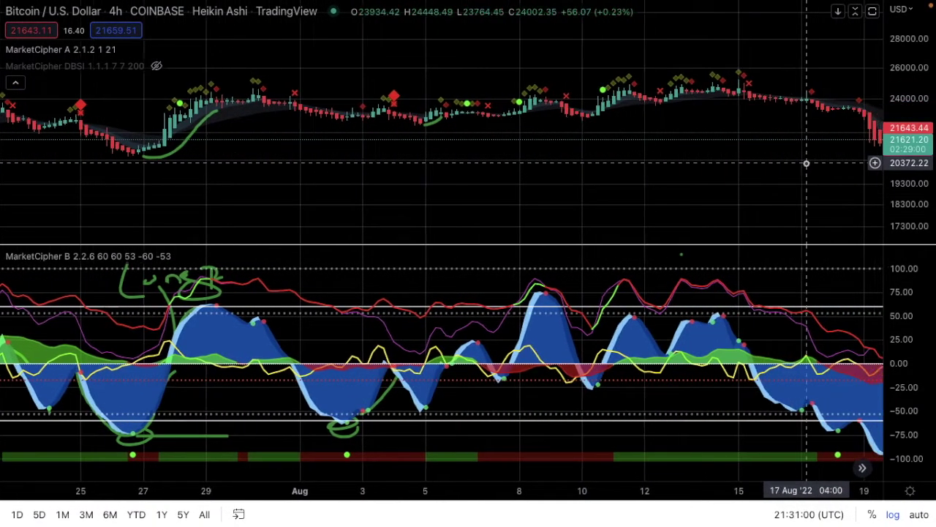
pyautogui.hscroll(-15, 806, 163)
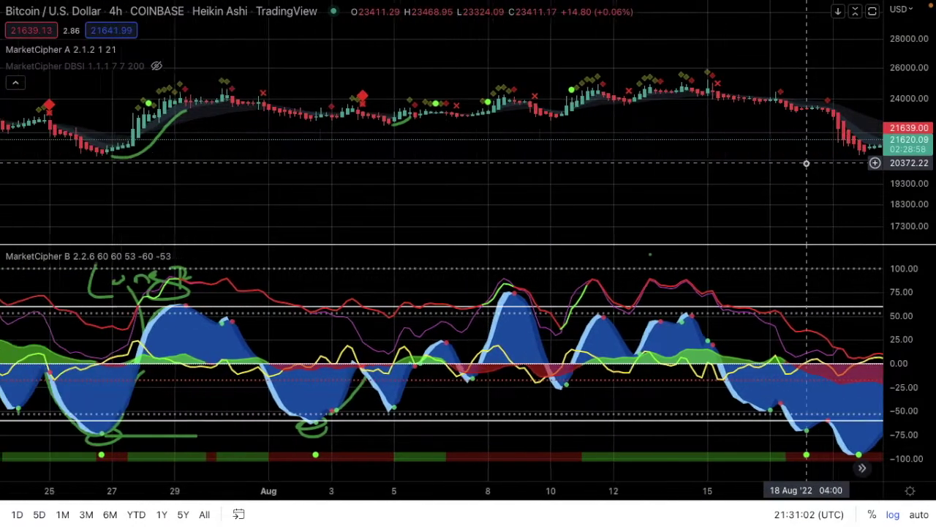
pyautogui.hscroll(-20, 600, 177)
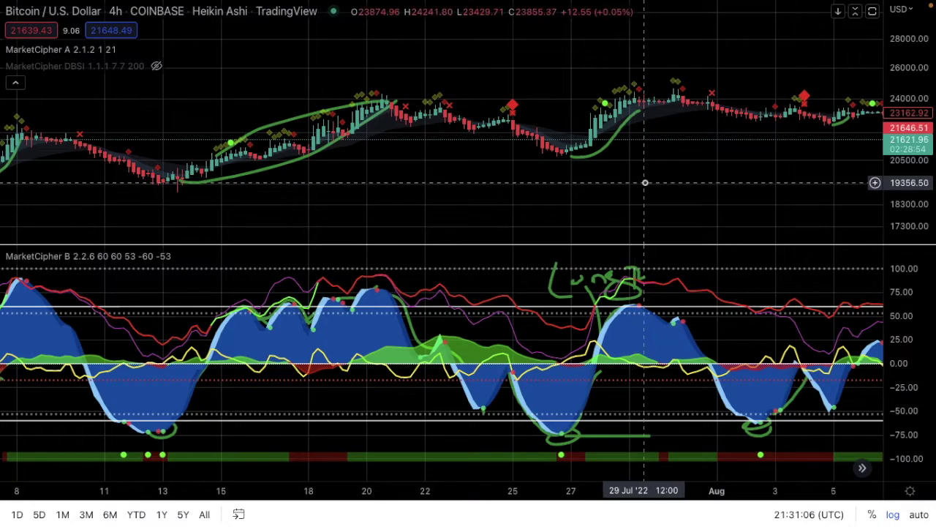
pyautogui.scroll(3, 645, 182)
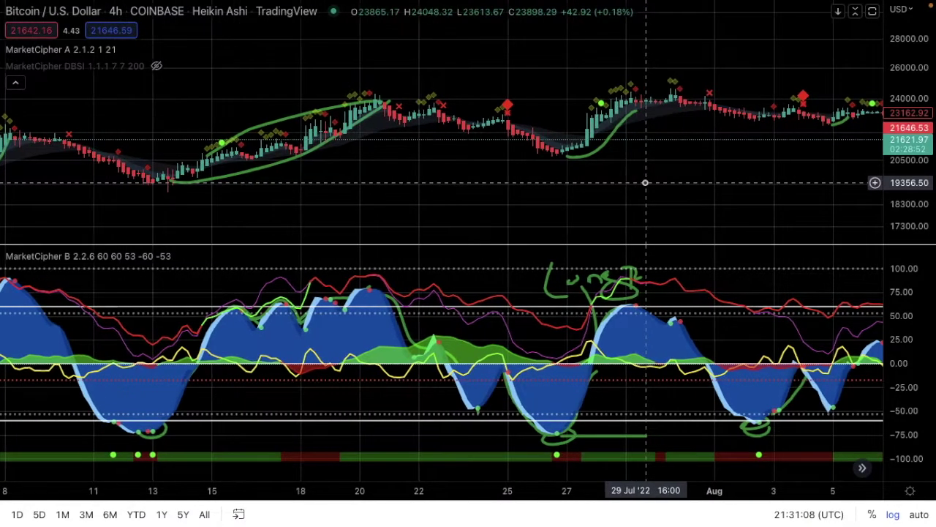
pyautogui.scroll(1, 646, 182)
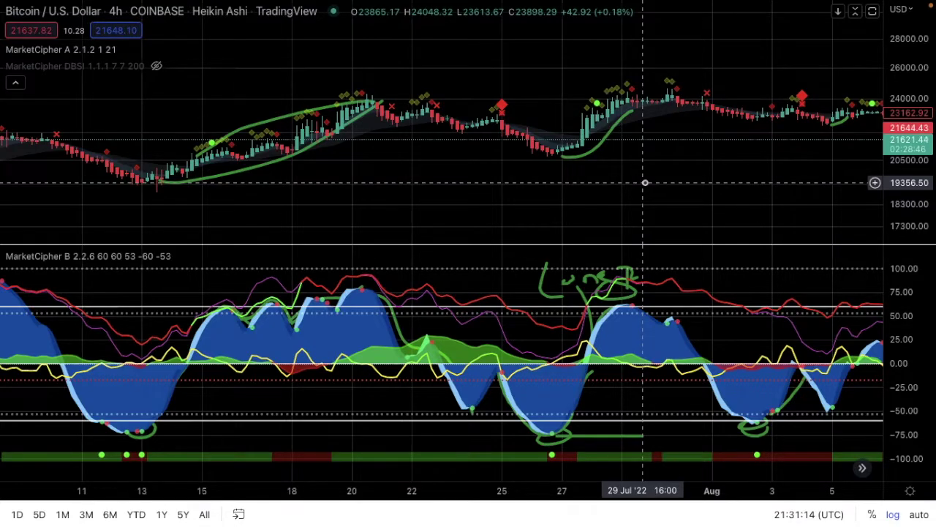
pyautogui.press('Escape')
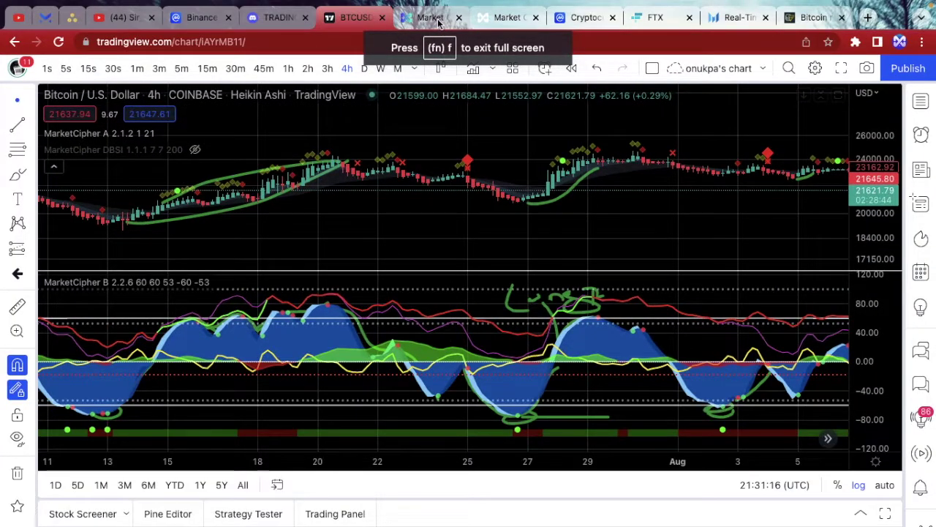
# - Switch to the Market Cipher website and scroll down its page
pyautogui.click(437, 18)
pyautogui.scroll(-5, 540, 253)
pyautogui.scroll(15, 540, 253)
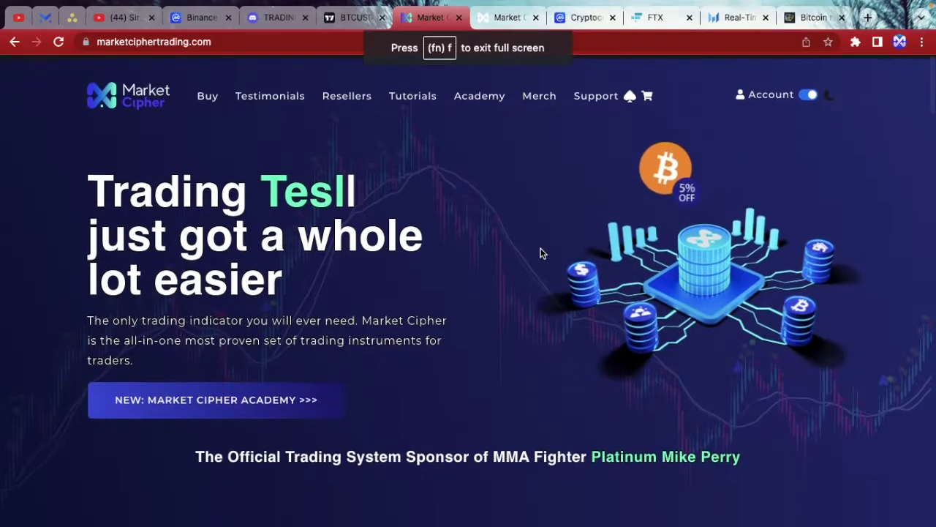
pyautogui.scroll(-20, 540, 253)
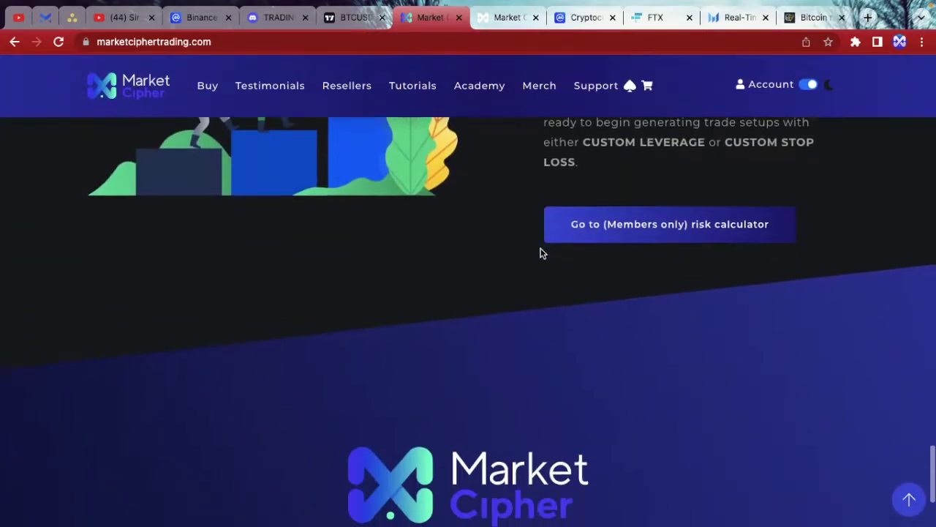
pyautogui.scroll(-2, 541, 254)
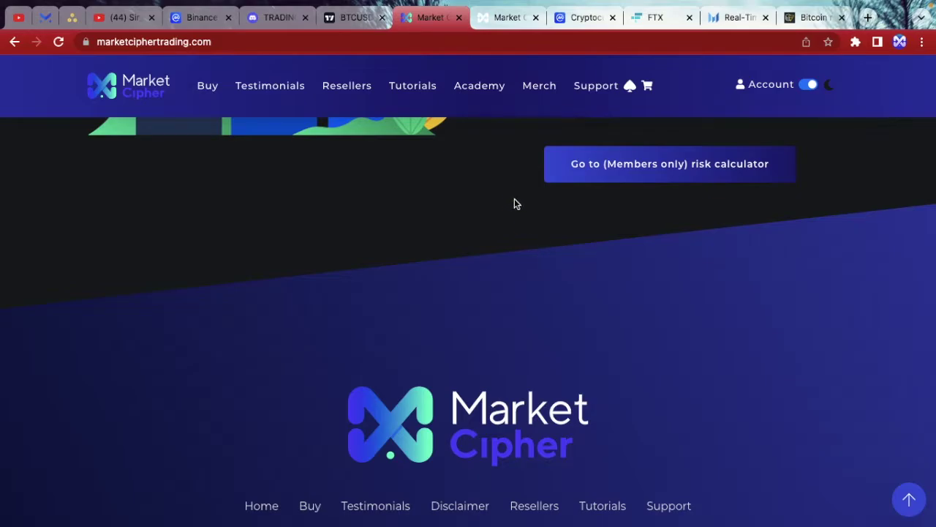
# - Go to the Market Cipher Academy page and scroll to its three Book now steps
pyautogui.click(502, 24)
pyautogui.scroll(-5, 475, 165)
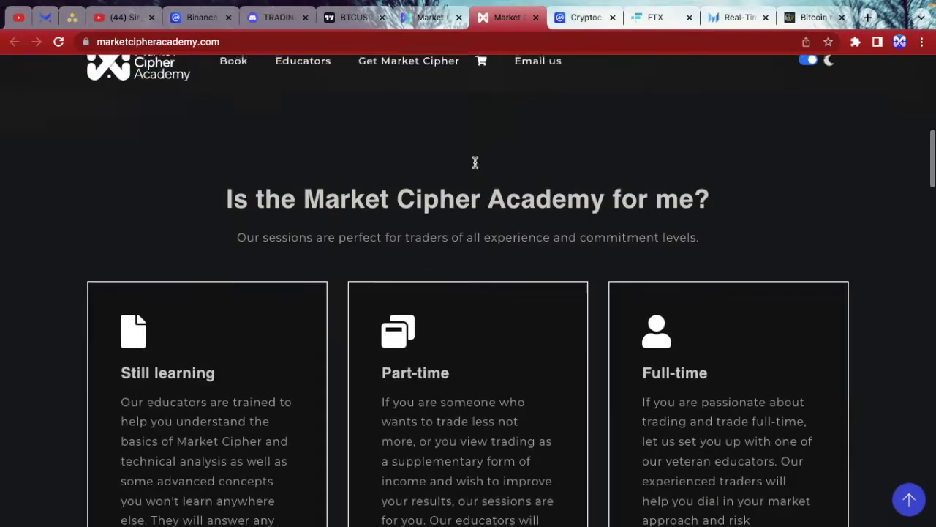
pyautogui.scroll(-10, 559, 271)
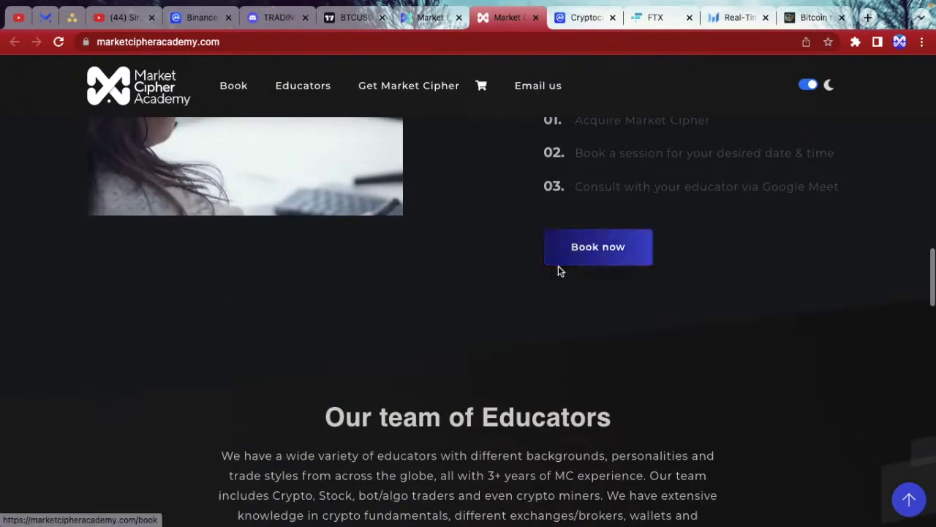
pyautogui.scroll(2, 558, 267)
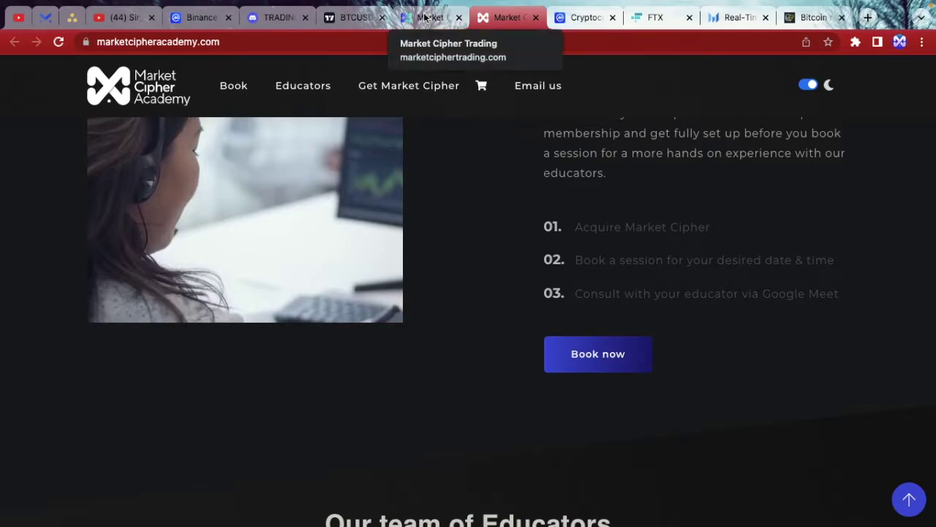
# - Return to BTC/USD, maximize the Market Cipher B pane, view it full screen, then exit full screen
pyautogui.click(353, 17)
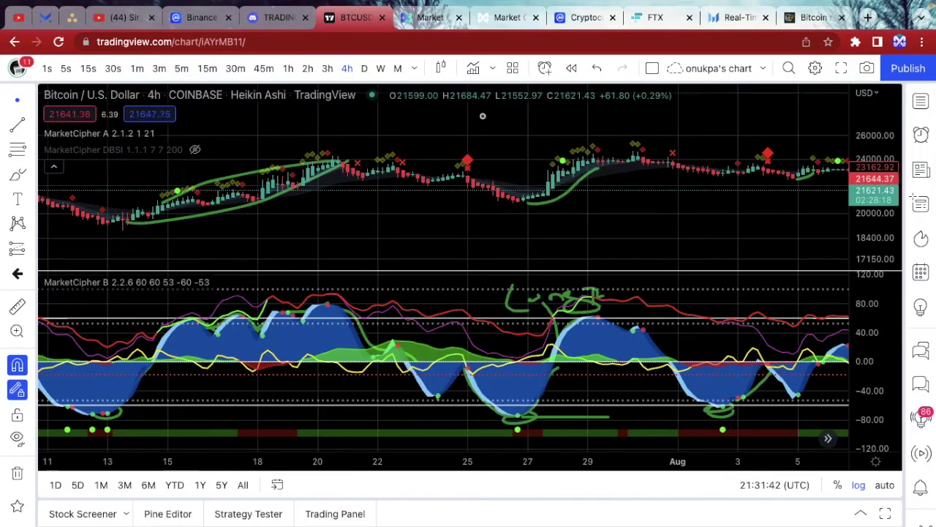
pyautogui.click(839, 283)
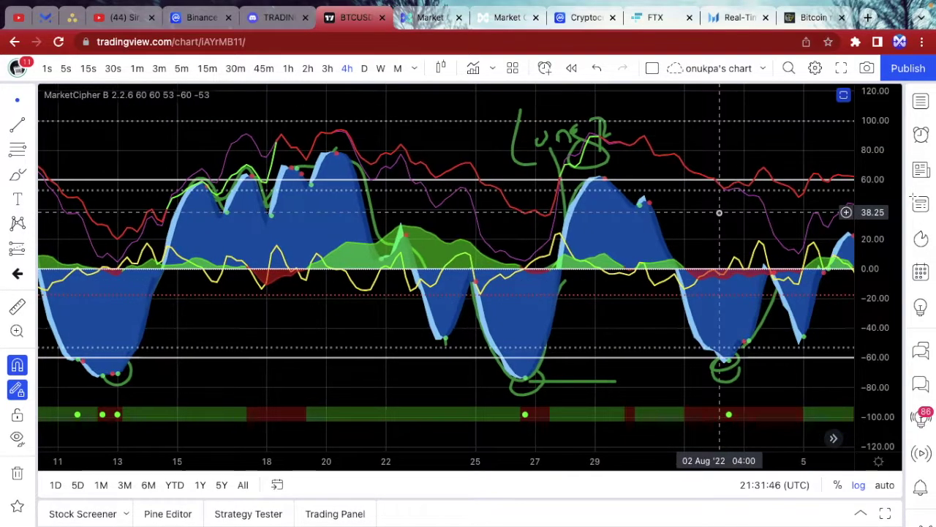
pyautogui.click(841, 68)
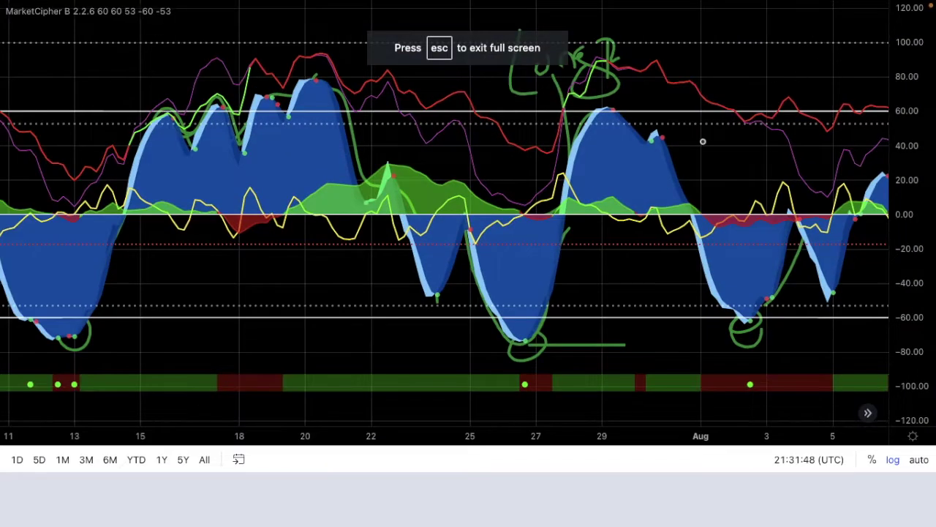
pyautogui.scroll(3, 703, 141)
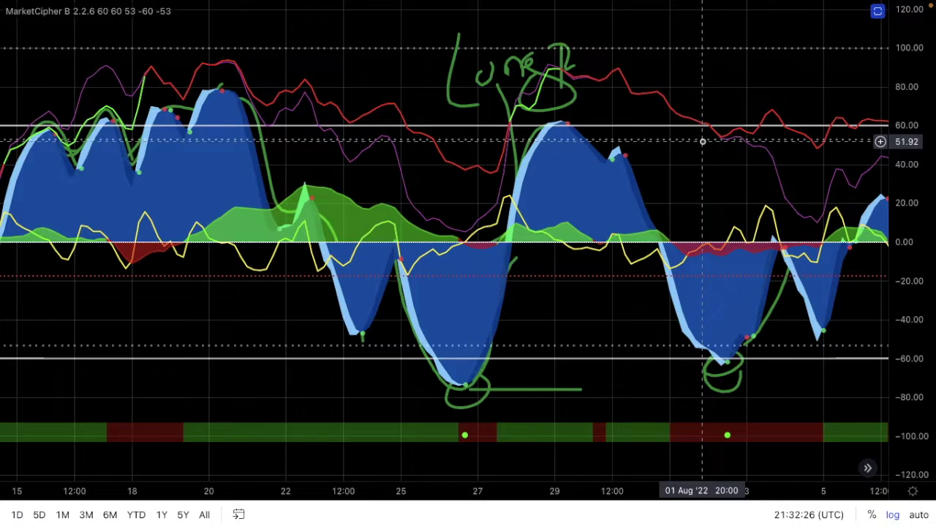
pyautogui.press('Escape')
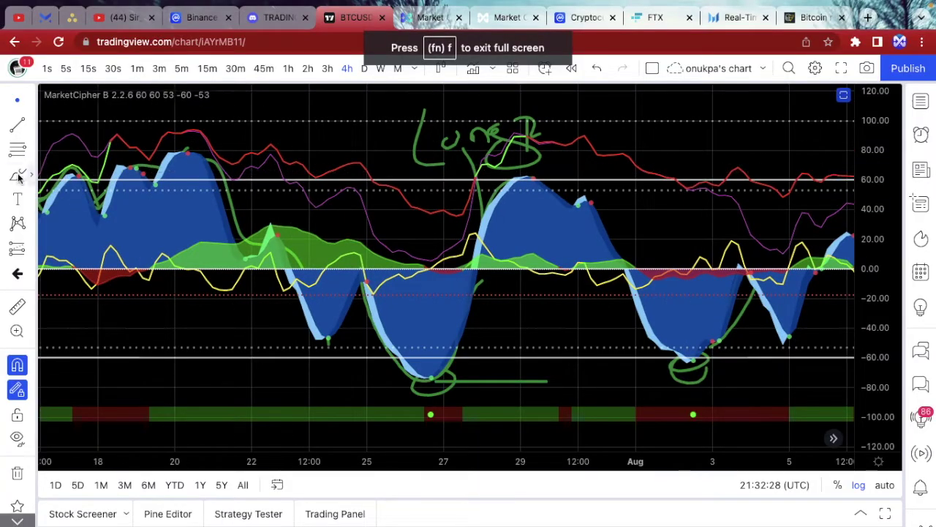
# - In full screen, brush a rising green line, handwrite 'Force' beside it, and re-circle the 26 Jul low
pyautogui.click(842, 68)
pyautogui.moveTo(607, 197); pyautogui.dragTo(688, 114)
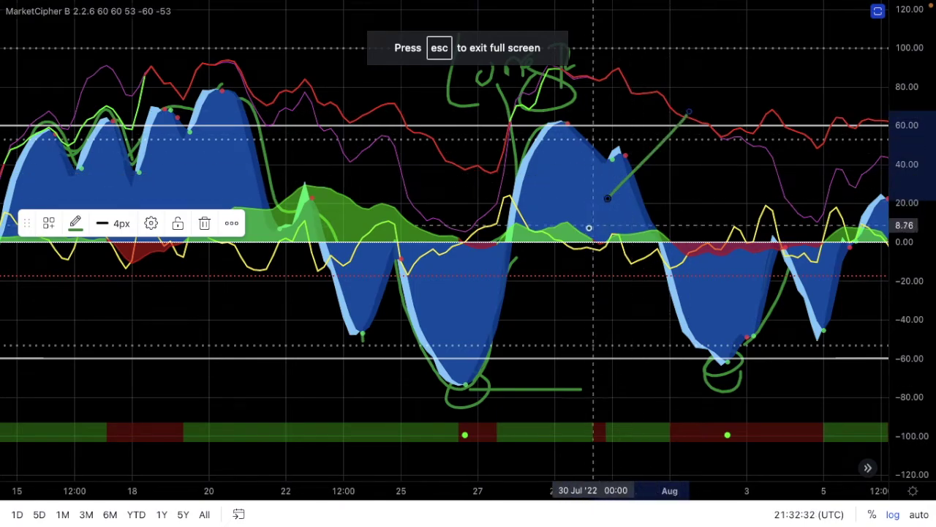
pyautogui.moveTo(680, 150)
pyautogui.mouseDown()
pyautogui.moveTo(688, 167)
pyautogui.moveTo(679, 152)
pyautogui.moveTo(721, 150)
pyautogui.mouseUp()
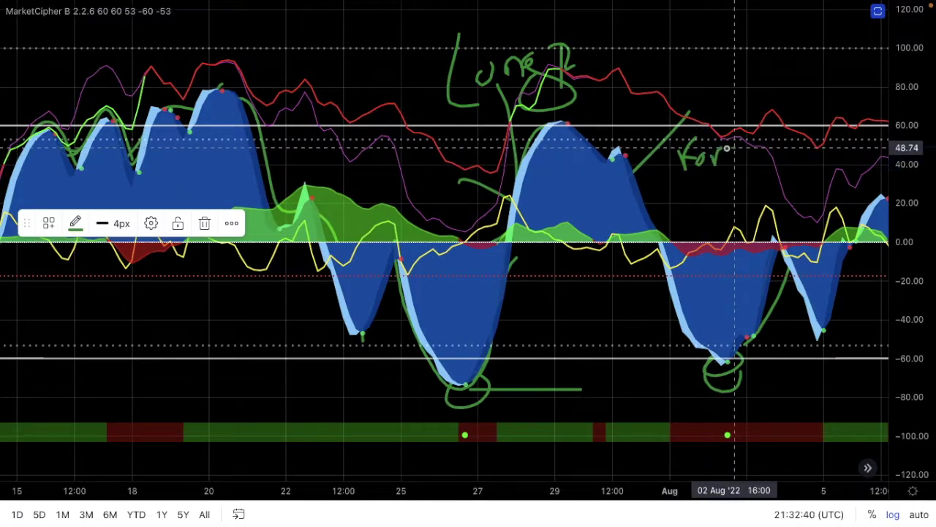
pyautogui.moveTo(747, 150); pyautogui.dragTo(741, 148)
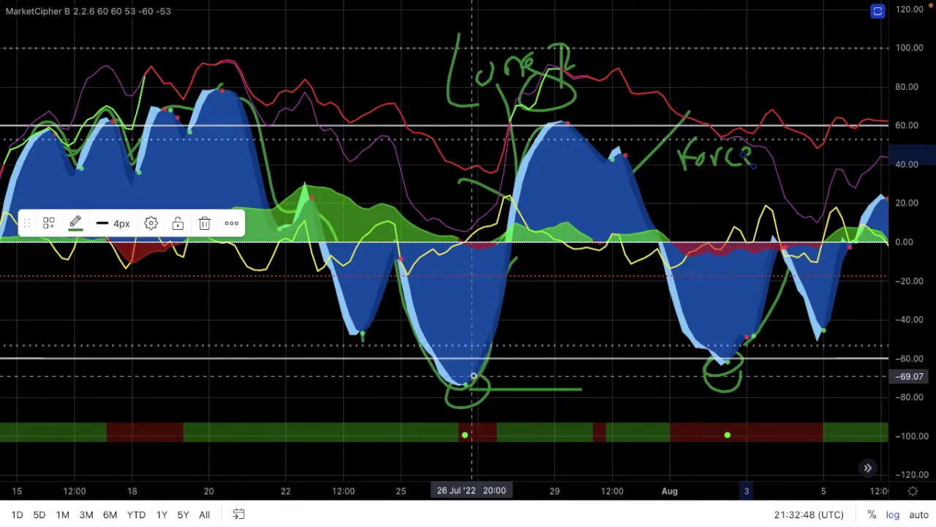
pyautogui.moveTo(471, 381)
pyautogui.mouseDown()
pyautogui.moveTo(460, 374)
pyautogui.moveTo(461, 397)
pyautogui.mouseUp()
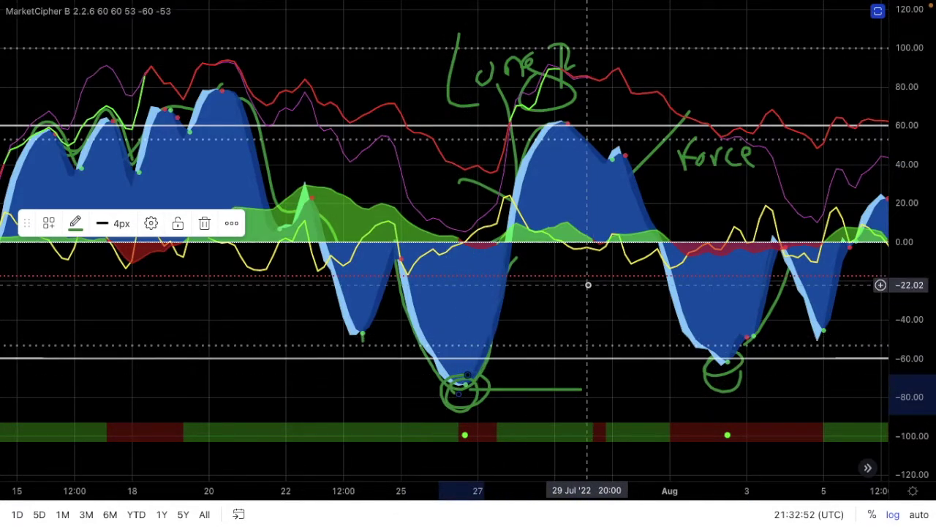
# - Remove all existing drawings from the chart and return to full screen
pyautogui.rightClick(588, 285)
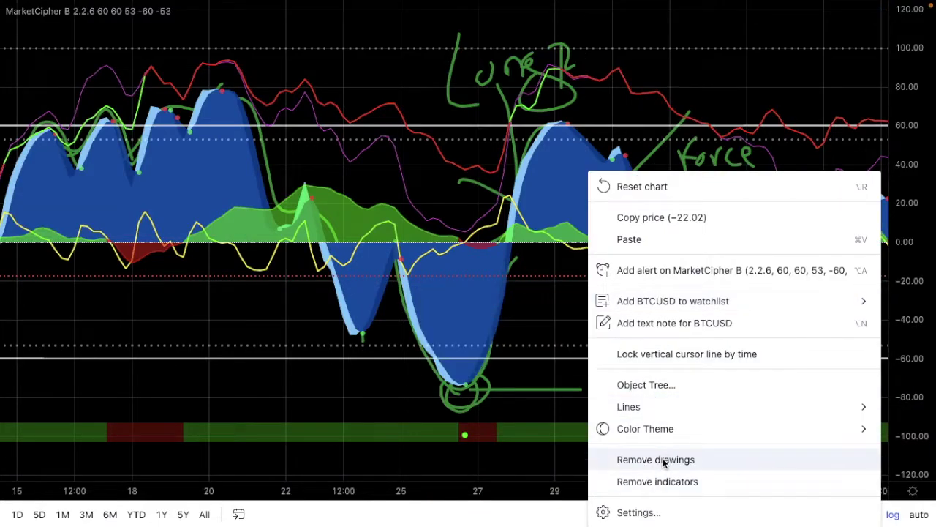
pyautogui.click(621, 458)
pyautogui.press('Escape')
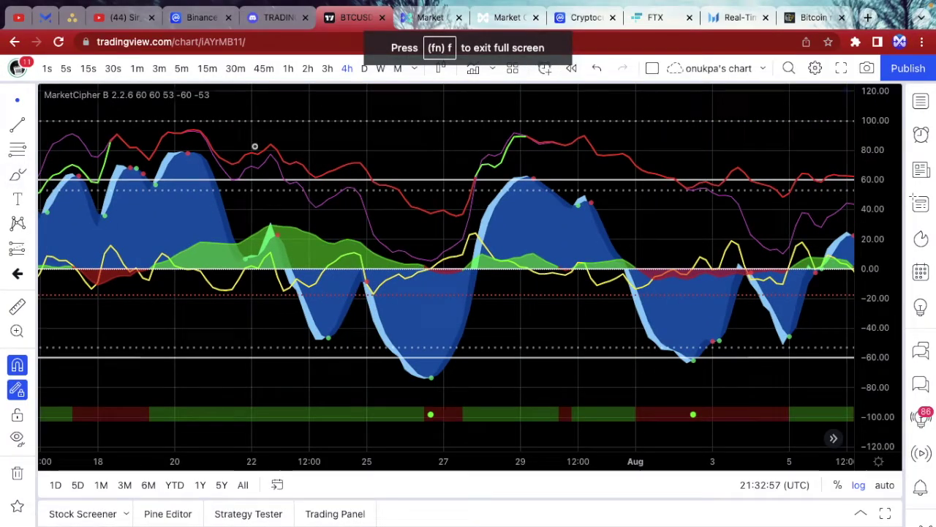
pyautogui.click(841, 68)
# - Circle the 26 Jul oscillator low, trace its rising wave, and draw the matching price rise
pyautogui.moveTo(494, 368)
pyautogui.mouseDown()
pyautogui.moveTo(449, 386)
pyautogui.moveTo(492, 365)
pyautogui.mouseUp()
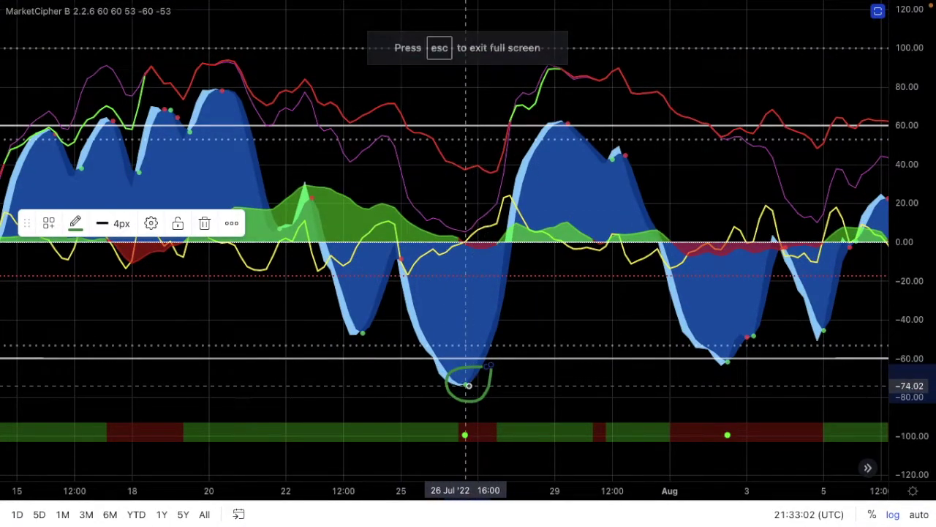
pyautogui.moveTo(469, 385)
pyautogui.mouseDown()
pyautogui.moveTo(496, 332)
pyautogui.moveTo(535, 140)
pyautogui.mouseUp()
pyautogui.moveTo(469, 369)
pyautogui.mouseDown()
pyautogui.moveTo(454, 382)
pyautogui.moveTo(500, 314)
pyautogui.moveTo(550, 120)
pyautogui.mouseUp()
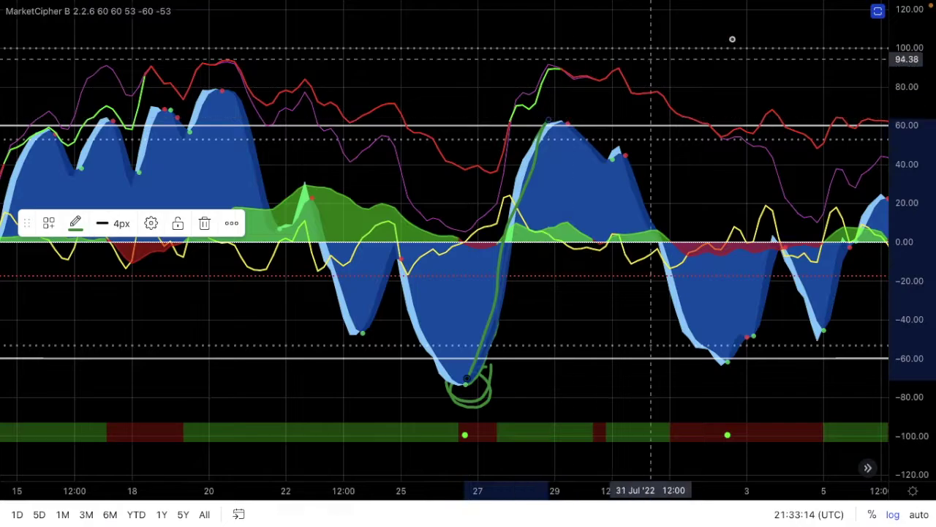
pyautogui.click(879, 11)
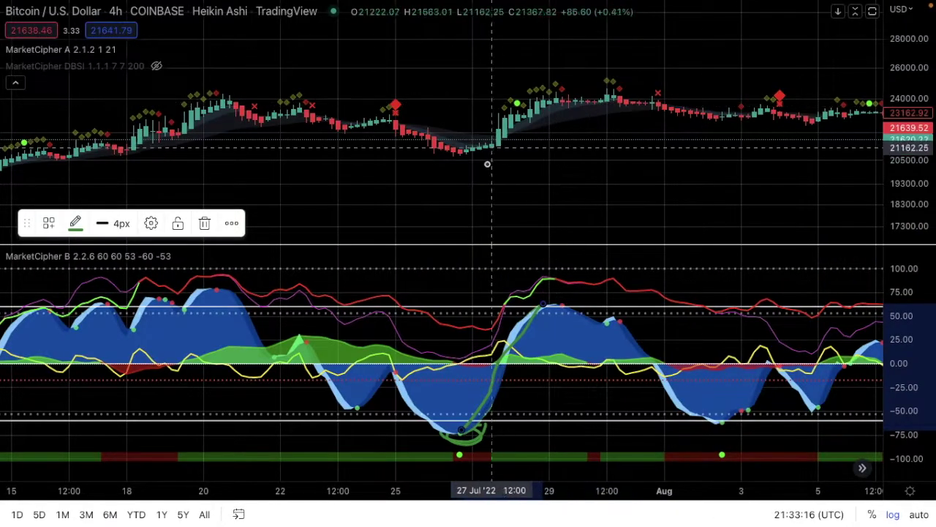
pyautogui.moveTo(497, 154)
pyautogui.mouseDown()
pyautogui.moveTo(536, 126)
pyautogui.moveTo(614, 106)
pyautogui.mouseUp()
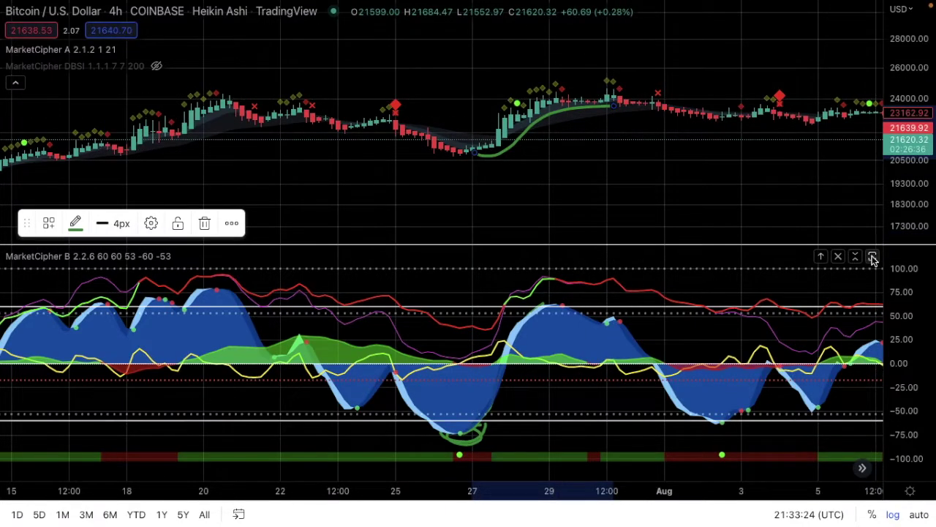
# - On the maximized Market Cipher B pane, add a short stroke above zero and redo the loop around the low
pyautogui.click(873, 257)
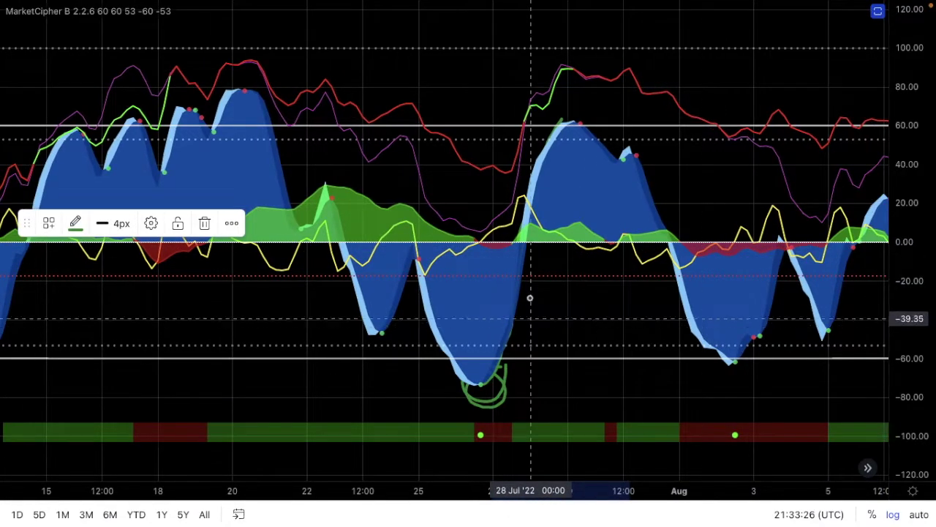
pyautogui.moveTo(514, 245)
pyautogui.mouseDown()
pyautogui.moveTo(545, 225)
pyautogui.moveTo(580, 224)
pyautogui.mouseUp()
pyautogui.moveTo(486, 363); pyautogui.dragTo(556, 148)
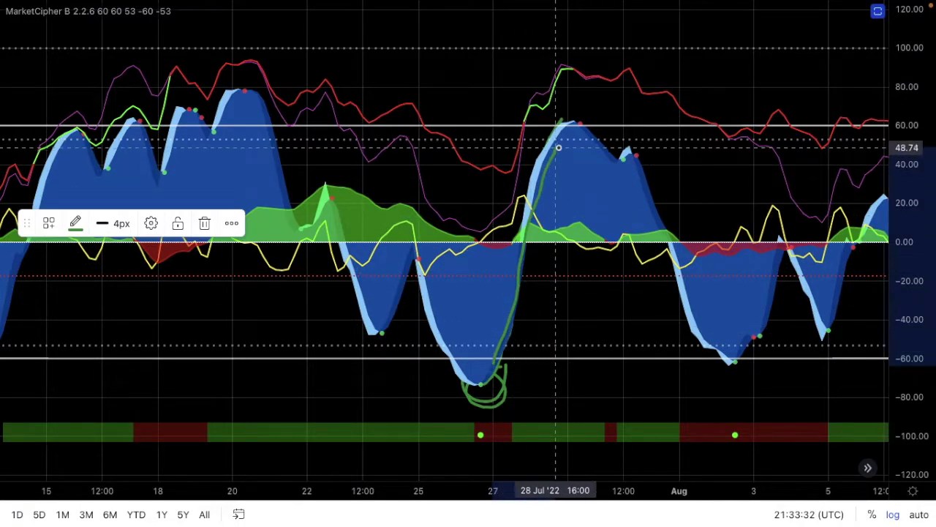
pyautogui.hotkey('ctrl', 'z')
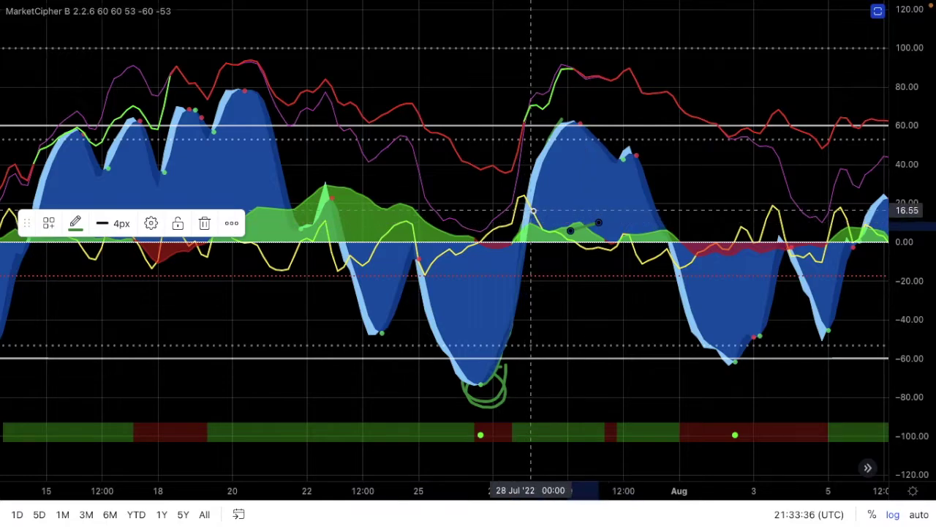
pyautogui.moveTo(508, 364)
pyautogui.mouseDown()
pyautogui.moveTo(485, 397)
pyautogui.moveTo(562, 126)
pyautogui.moveTo(573, 121)
pyautogui.moveTo(654, 211)
pyautogui.mouseUp()
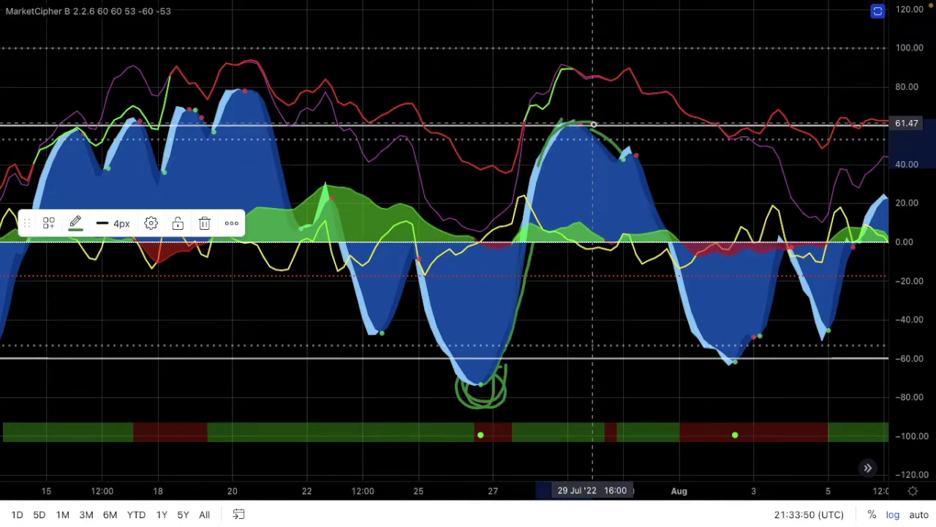
# - Trace the green curve over the 29 Jul peak, down its right side and along zero
pyautogui.moveTo(606, 140)
pyautogui.mouseDown()
pyautogui.moveTo(607, 152)
pyautogui.moveTo(627, 155)
pyautogui.mouseUp()
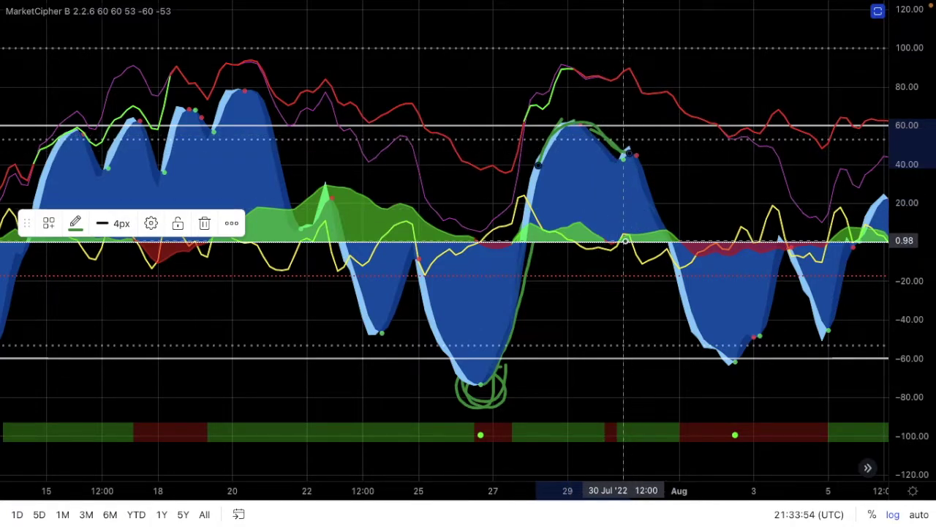
pyautogui.moveTo(663, 231)
pyautogui.mouseDown()
pyautogui.moveTo(720, 256)
pyautogui.moveTo(735, 252)
pyautogui.mouseUp()
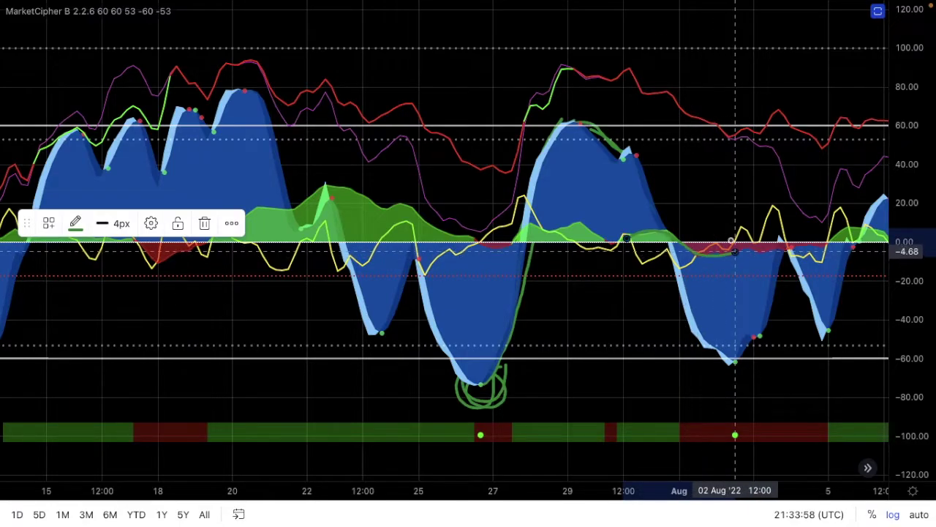
pyautogui.moveTo(627, 150); pyautogui.dragTo(717, 350)
pyautogui.moveTo(679, 239); pyautogui.dragTo(779, 254)
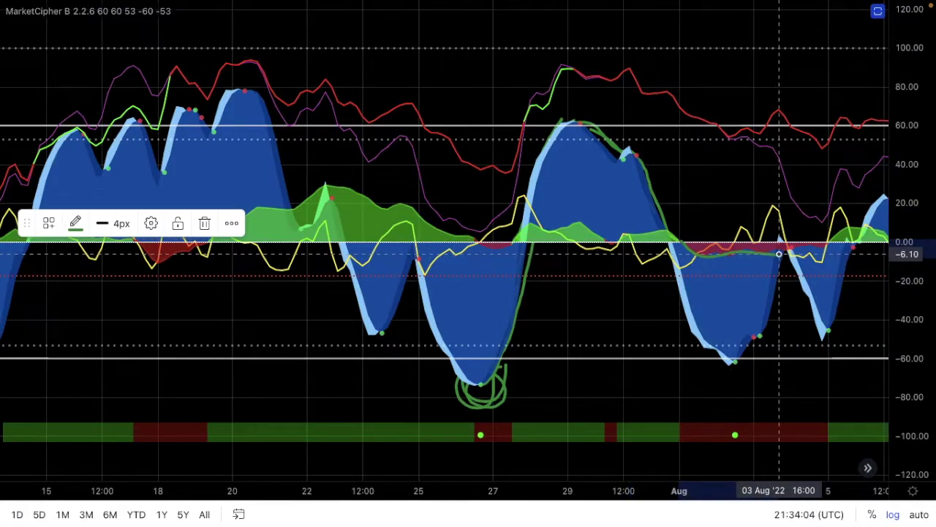
# - Restore the price pane and extend the green price curve with a small loop near the top
pyautogui.click(878, 11)
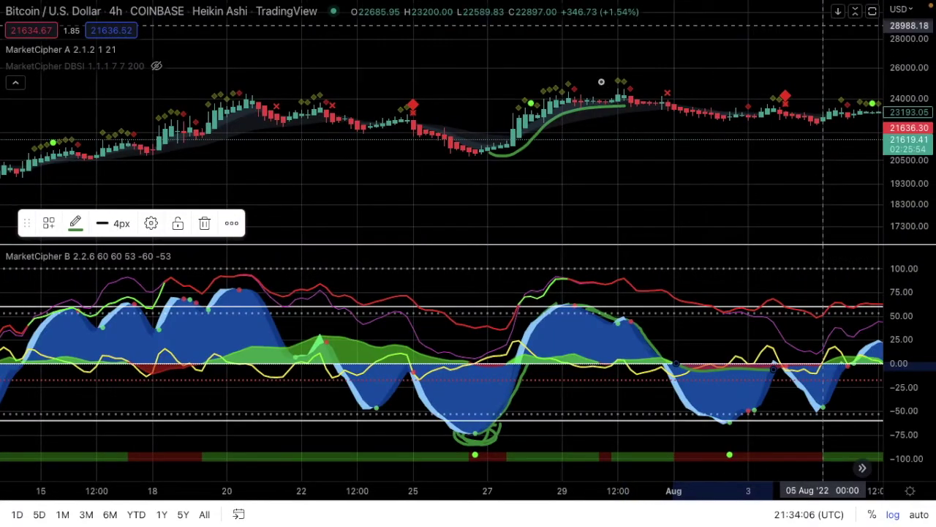
pyautogui.moveTo(665, 112); pyautogui.dragTo(722, 133)
pyautogui.moveTo(662, 76)
pyautogui.mouseDown()
pyautogui.moveTo(653, 90)
pyautogui.moveTo(677, 96)
pyautogui.mouseUp()
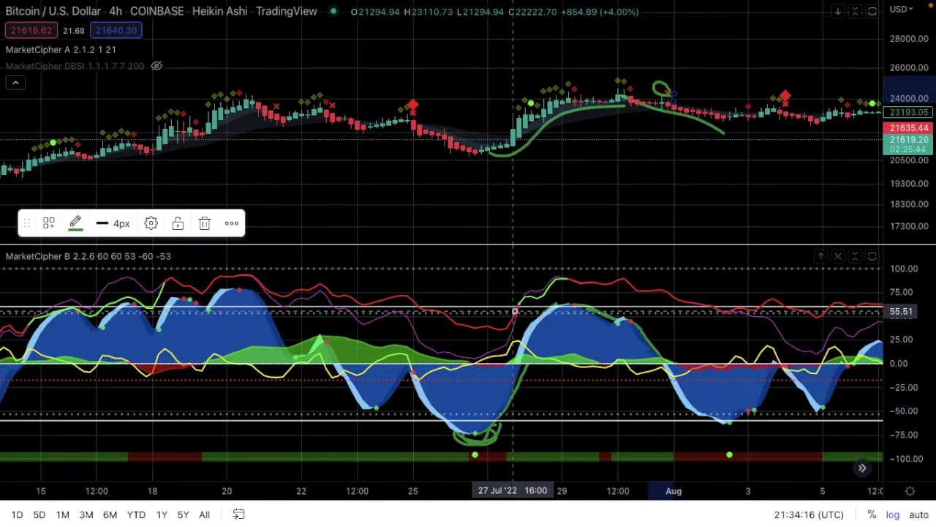
# - Handwrite 'Long' near the 26 Jul low and 'Short' above the 29 Jul peak, enlarging the pane
pyautogui.moveTo(491, 428)
pyautogui.mouseDown()
pyautogui.moveTo(549, 395)
pyautogui.moveTo(545, 417)
pyautogui.moveTo(621, 387)
pyautogui.mouseUp()
pyautogui.moveTo(591, 290)
pyautogui.mouseDown()
pyautogui.moveTo(592, 298)
pyautogui.moveTo(589, 289)
pyautogui.mouseUp()
pyautogui.moveTo(642, 247); pyautogui.dragTo(619, 295)
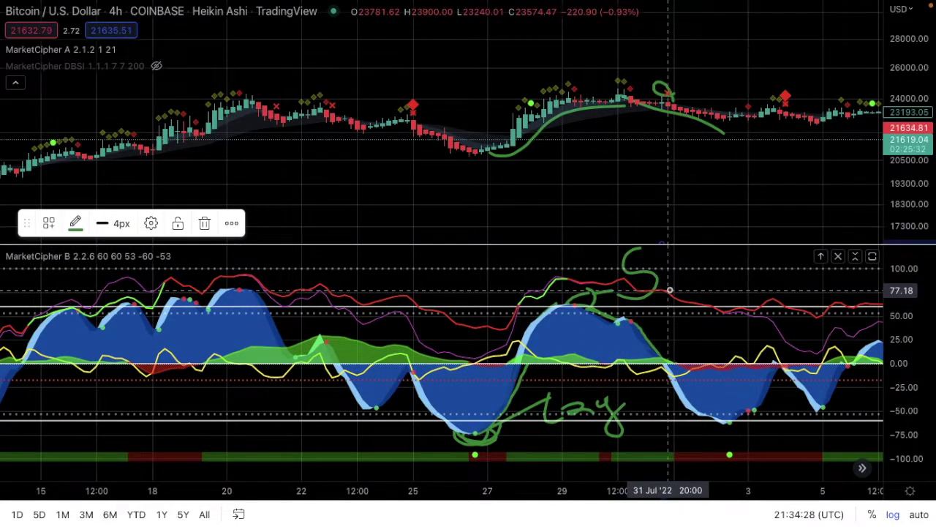
pyautogui.moveTo(659, 250)
pyautogui.mouseDown()
pyautogui.moveTo(663, 290)
pyautogui.moveTo(668, 240)
pyautogui.moveTo(692, 250)
pyautogui.moveTo(718, 243)
pyautogui.mouseUp()
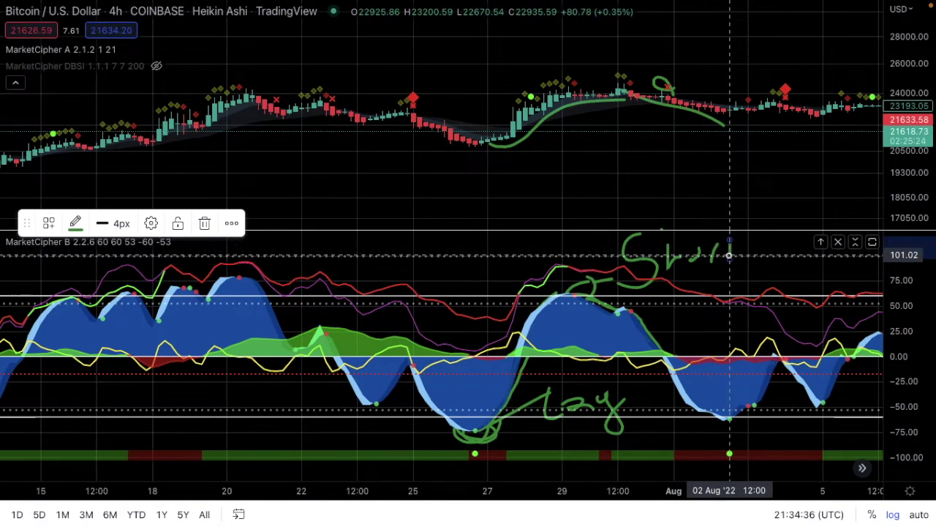
pyautogui.moveTo(730, 253); pyautogui.dragTo(743, 252)
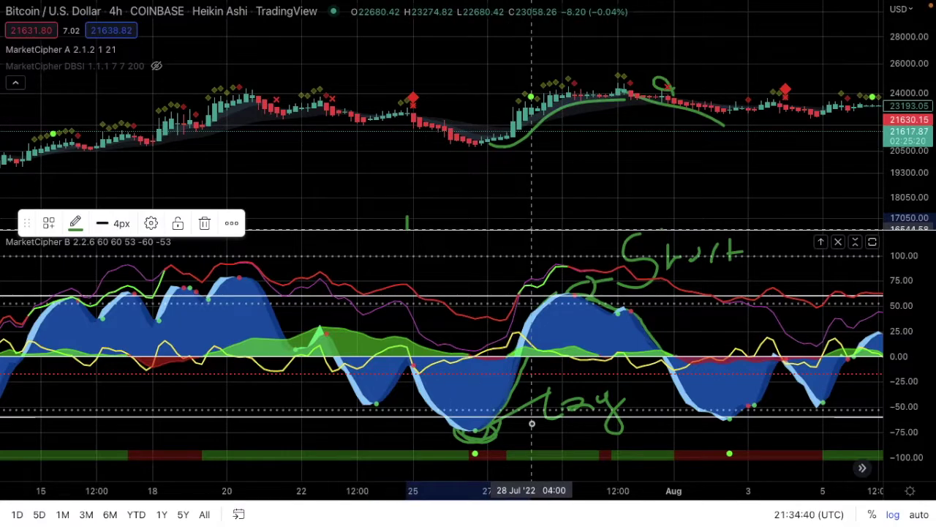
# - Draw a projected green arc across the price pane
pyautogui.moveTo(415, 203)
pyautogui.mouseDown()
pyautogui.moveTo(577, 184)
pyautogui.moveTo(676, 233)
pyautogui.mouseUp()
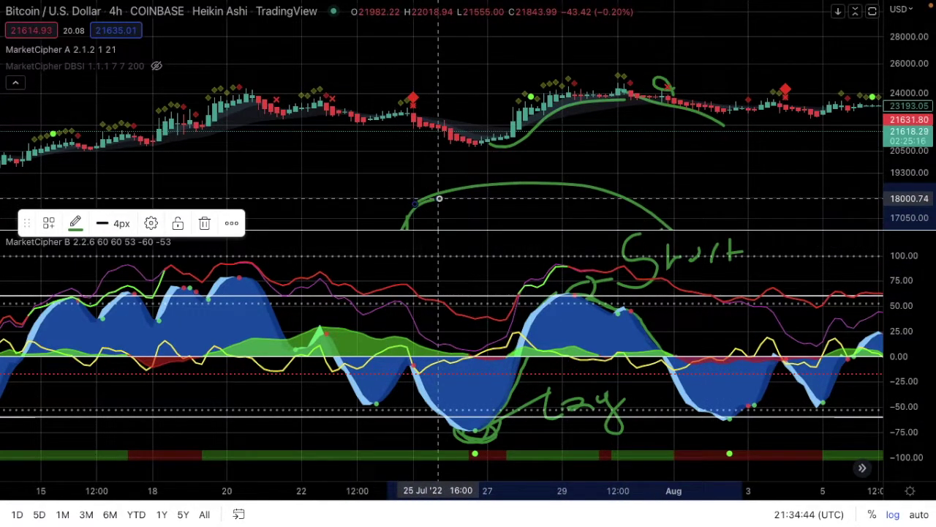
pyautogui.hscroll(3, 661, 194)
pyautogui.hscroll(-4, 661, 194)
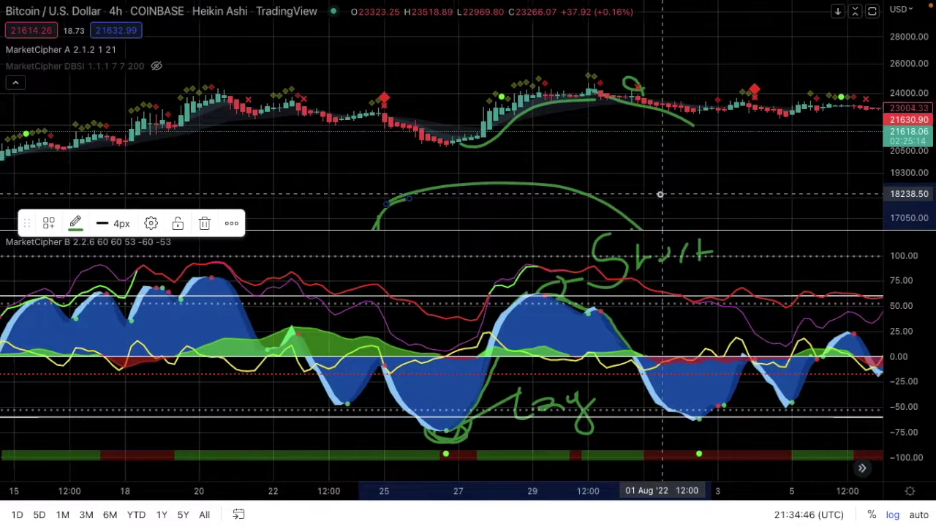
# - Loop the 13 Jul oscillator low, trace its rise, and curve beneath the 13–20 Jul candles
pyautogui.click(874, 242)
pyautogui.hscroll(-5, 557, 215)
pyautogui.hscroll(-2, 557, 215)
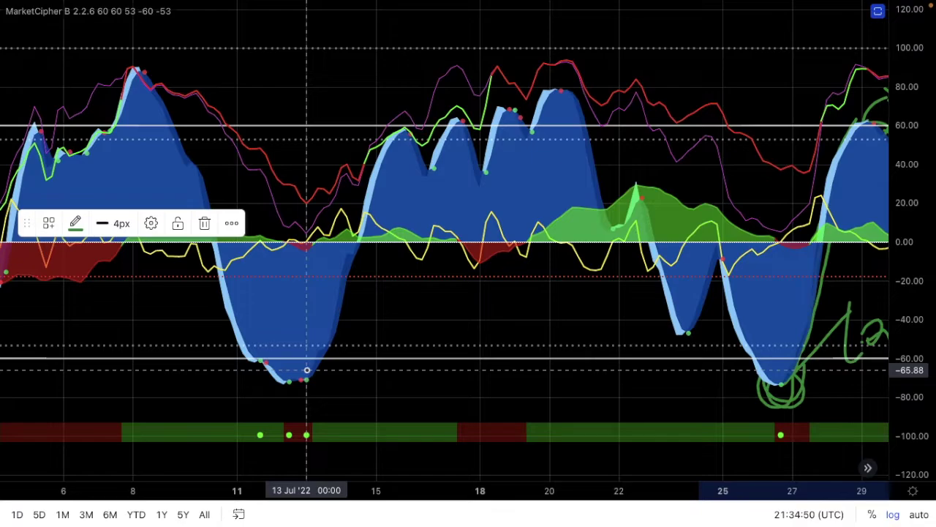
pyautogui.moveTo(306, 363)
pyautogui.mouseDown()
pyautogui.moveTo(295, 366)
pyautogui.moveTo(303, 388)
pyautogui.moveTo(308, 360)
pyautogui.mouseUp()
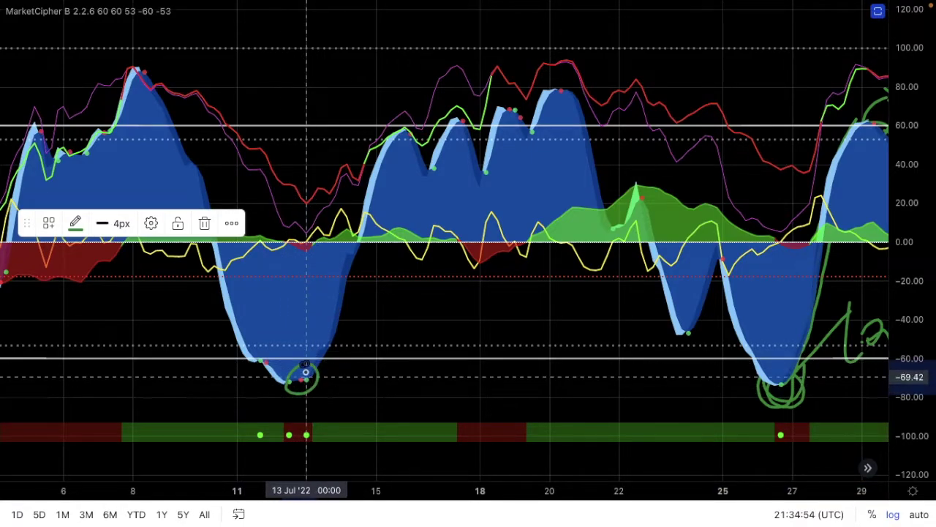
pyautogui.moveTo(308, 376)
pyautogui.mouseDown()
pyautogui.moveTo(333, 335)
pyautogui.moveTo(394, 141)
pyautogui.mouseUp()
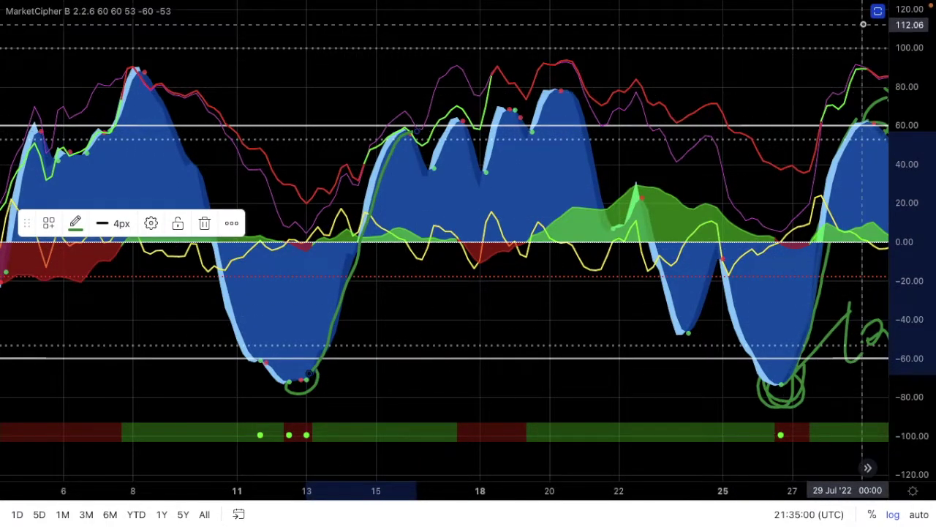
pyautogui.click(878, 11)
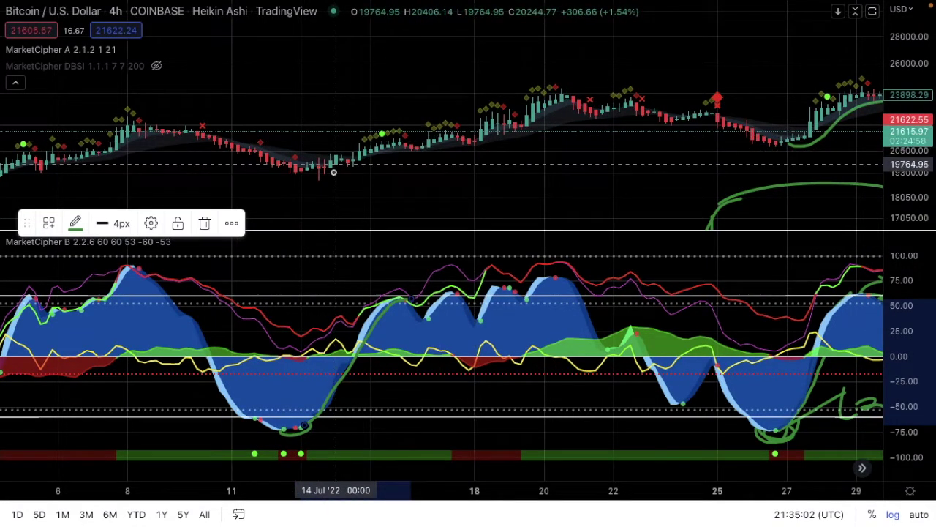
pyautogui.moveTo(341, 164)
pyautogui.mouseDown()
pyautogui.moveTo(440, 152)
pyautogui.moveTo(558, 116)
pyautogui.mouseUp()
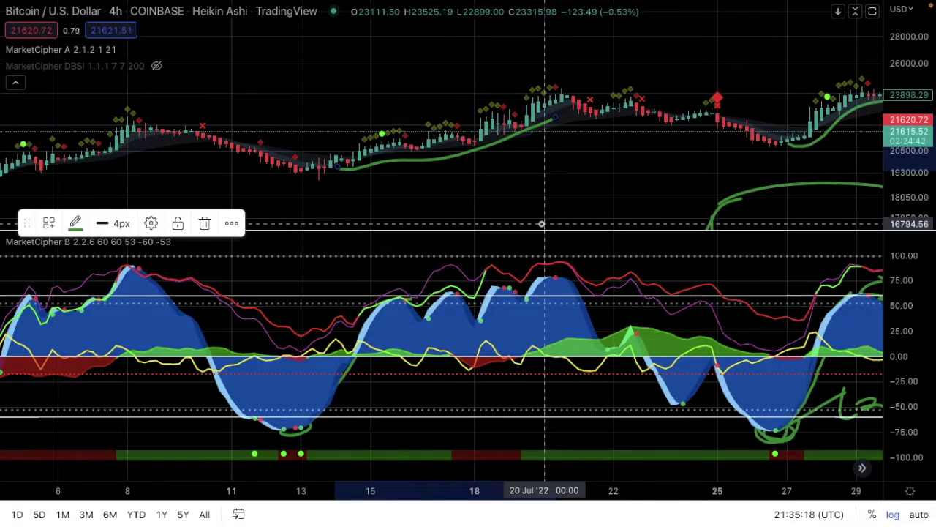
# - Scroll back to late May, compress the price scale, and circle the 28 May oscillator low
pyautogui.hscroll(-10, 542, 223)
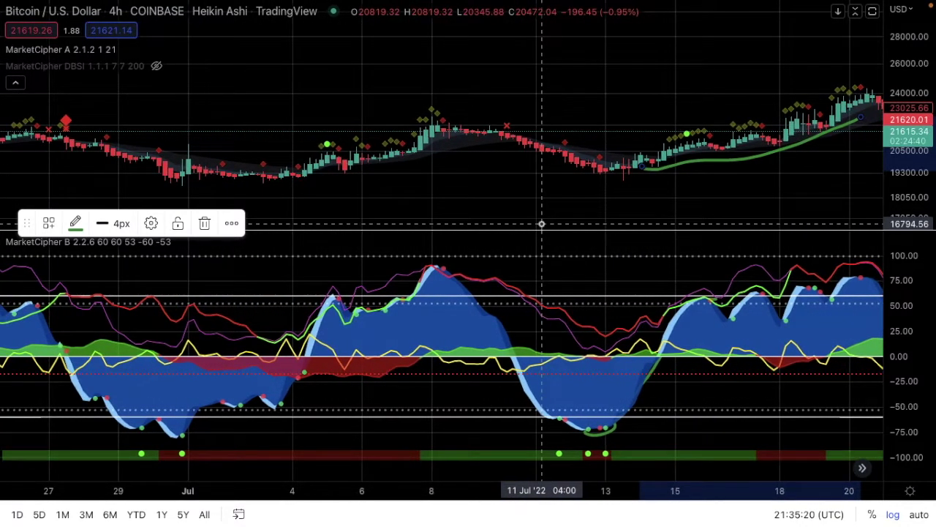
pyautogui.hscroll(-5, 541, 224)
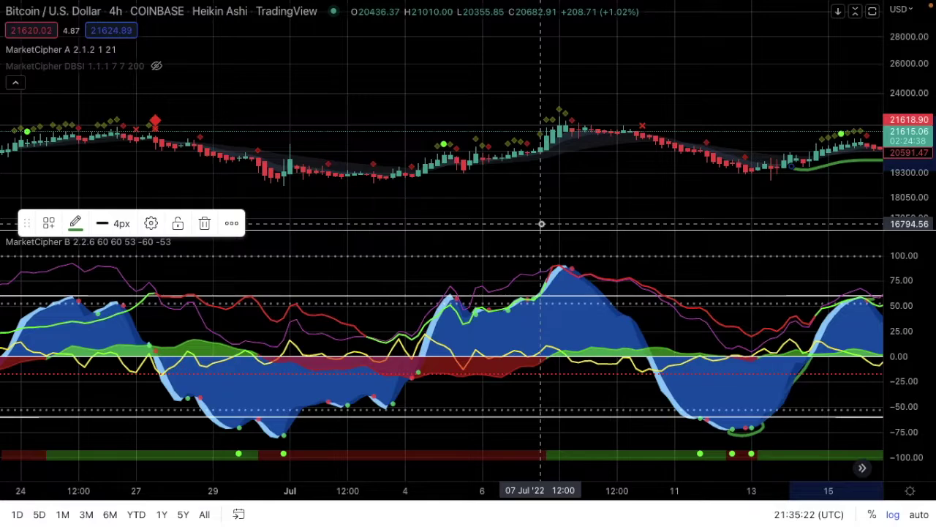
pyautogui.hscroll(-2, 541, 223)
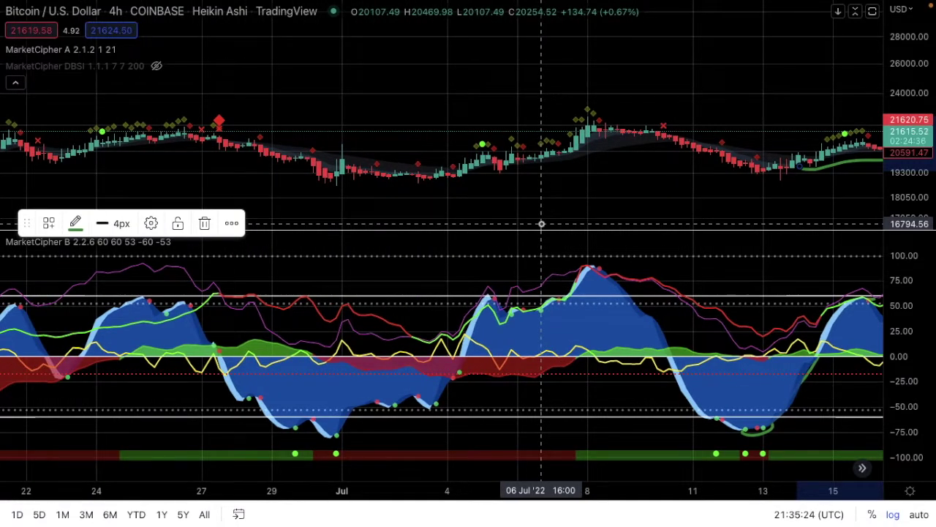
pyautogui.hscroll(-7, 541, 223)
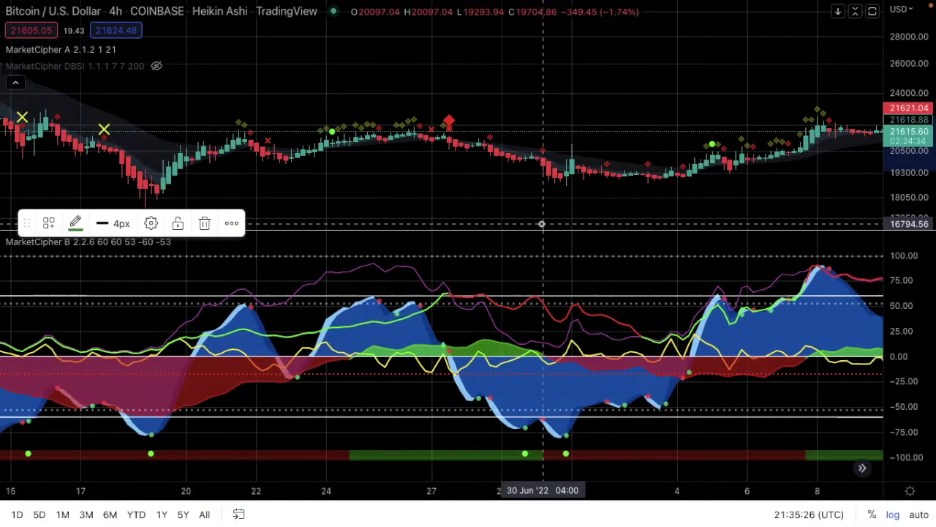
pyautogui.hscroll(-15, 541, 223)
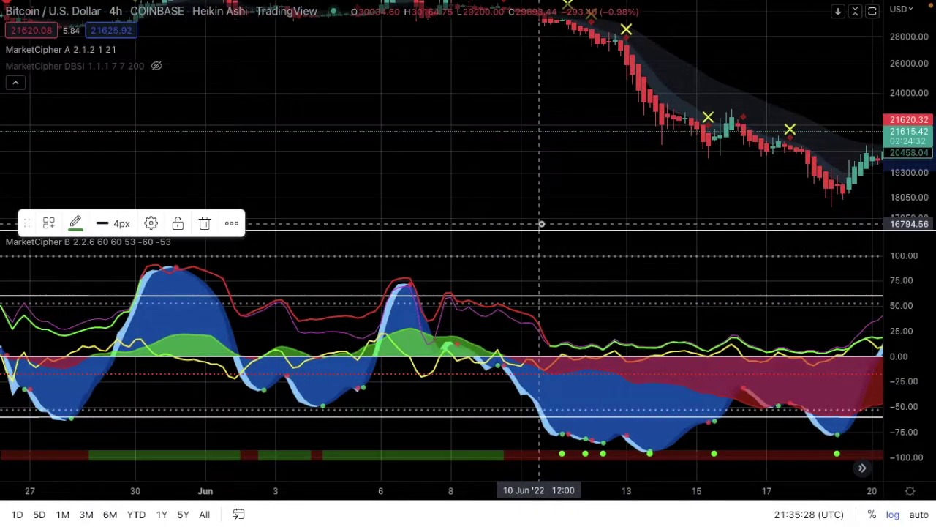
pyautogui.hscroll(-2, 541, 224)
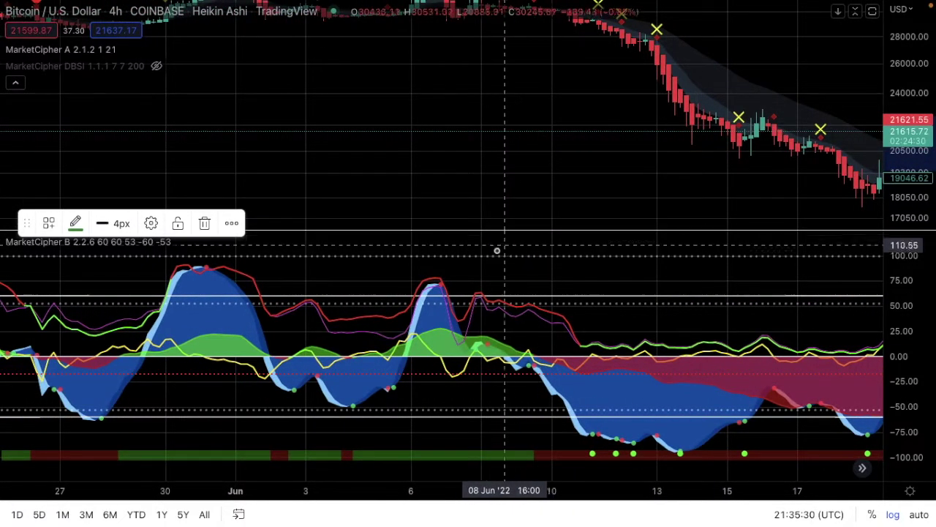
pyautogui.hscroll(-10, 493, 256)
pyautogui.hscroll(3, 493, 256)
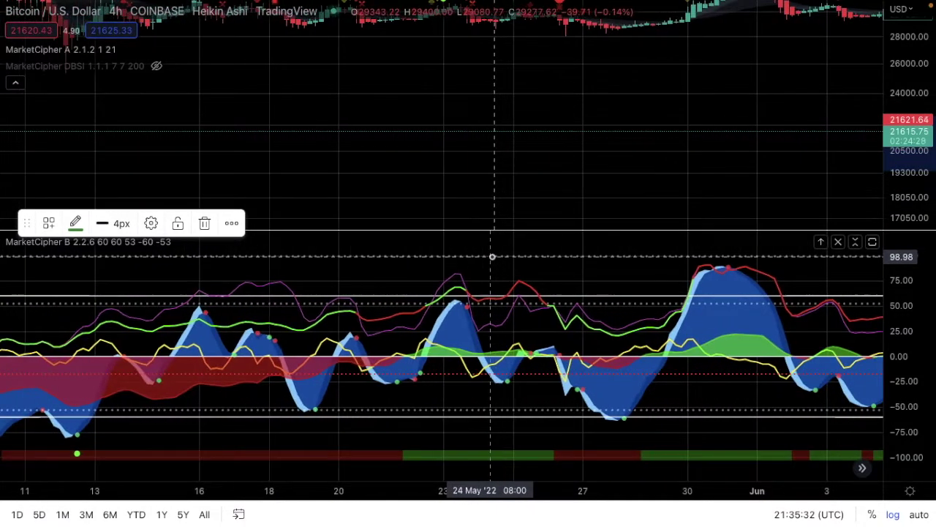
pyautogui.moveTo(918, 94); pyautogui.dragTo(917, 117)
pyautogui.moveTo(608, 408)
pyautogui.mouseDown()
pyautogui.moveTo(594, 428)
pyautogui.moveTo(622, 407)
pyautogui.mouseUp()
# - On the maximized Market Cipher B pane, trace the wave up to the 30 May peak, redoing the upper part
pyautogui.click(872, 244)
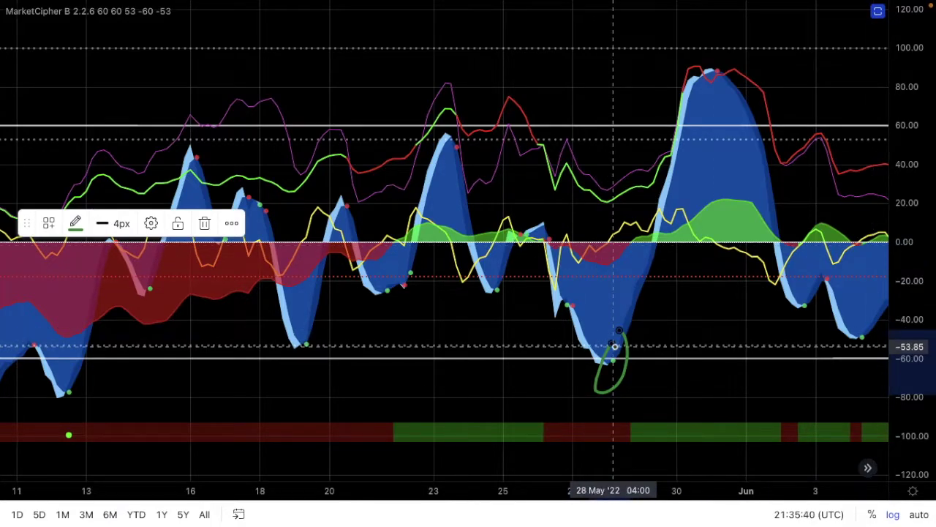
pyautogui.moveTo(619, 357); pyautogui.dragTo(699, 78)
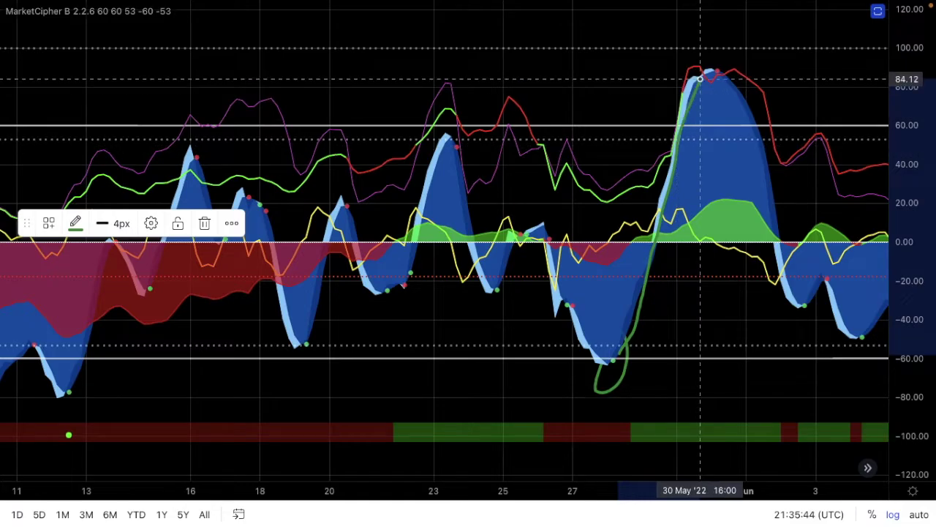
pyautogui.hotkey('ctrl', 'z')
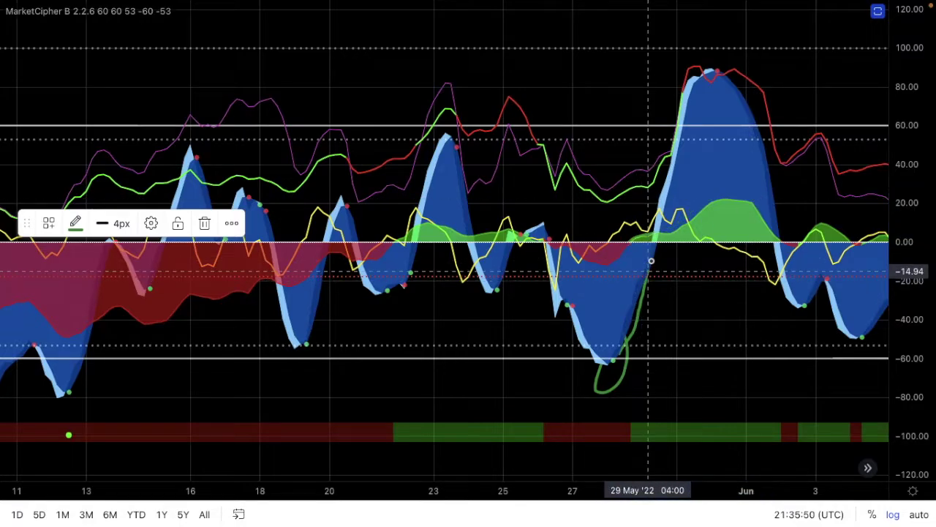
pyautogui.moveTo(654, 240); pyautogui.dragTo(677, 161)
pyautogui.moveTo(684, 123)
pyautogui.mouseDown()
pyautogui.moveTo(700, 73)
pyautogui.moveTo(741, 81)
pyautogui.moveTo(769, 185)
pyautogui.mouseUp()
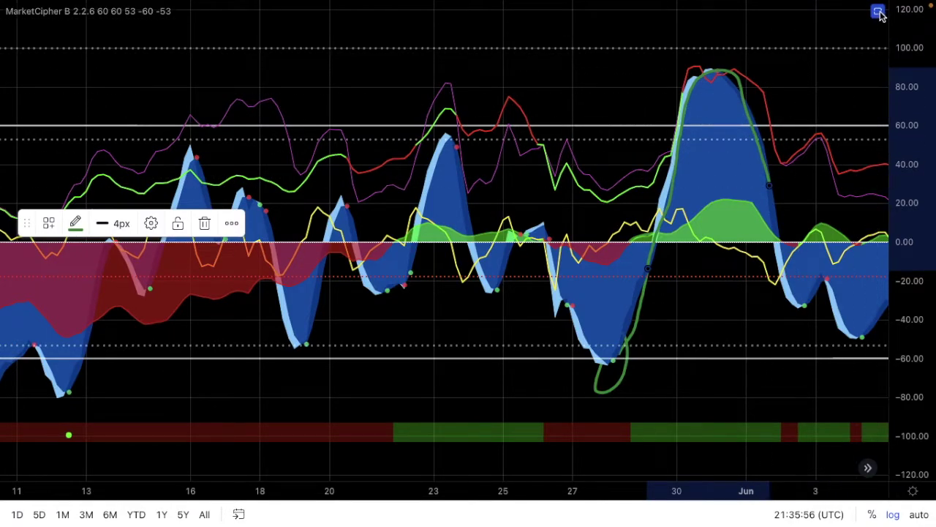
# - Curve green under the late-May price rise and over the 30 May oscillator peak
pyautogui.click(877, 12)
pyautogui.moveTo(612, 64)
pyautogui.mouseDown()
pyautogui.moveTo(682, 58)
pyautogui.moveTo(731, 29)
pyautogui.mouseUp()
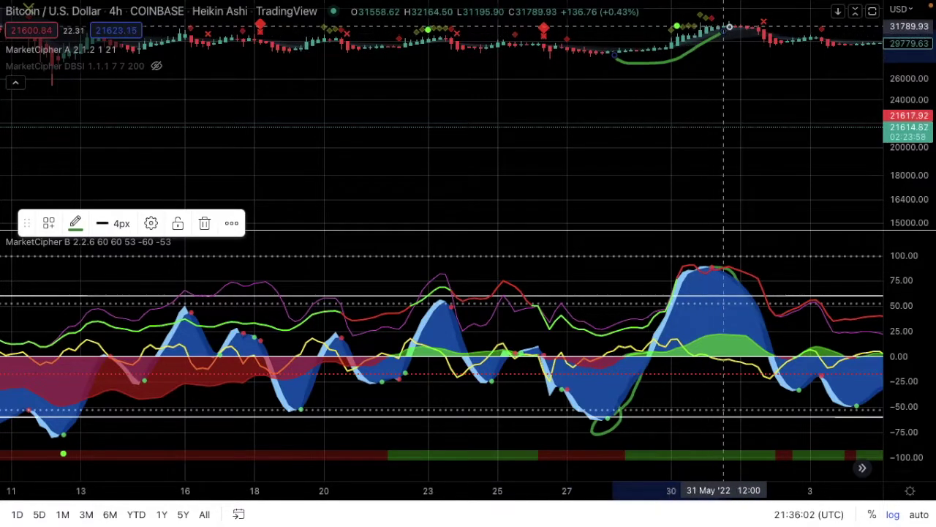
pyautogui.hscroll(5, 721, 128)
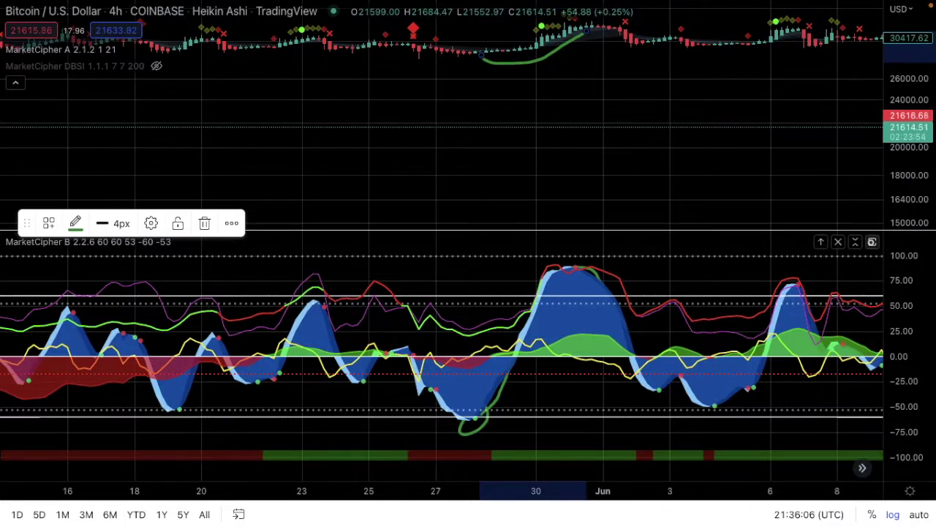
pyautogui.click(872, 241)
pyautogui.moveTo(565, 70)
pyautogui.mouseDown()
pyautogui.moveTo(597, 75)
pyautogui.moveTo(623, 128)
pyautogui.moveTo(637, 251)
pyautogui.mouseUp()
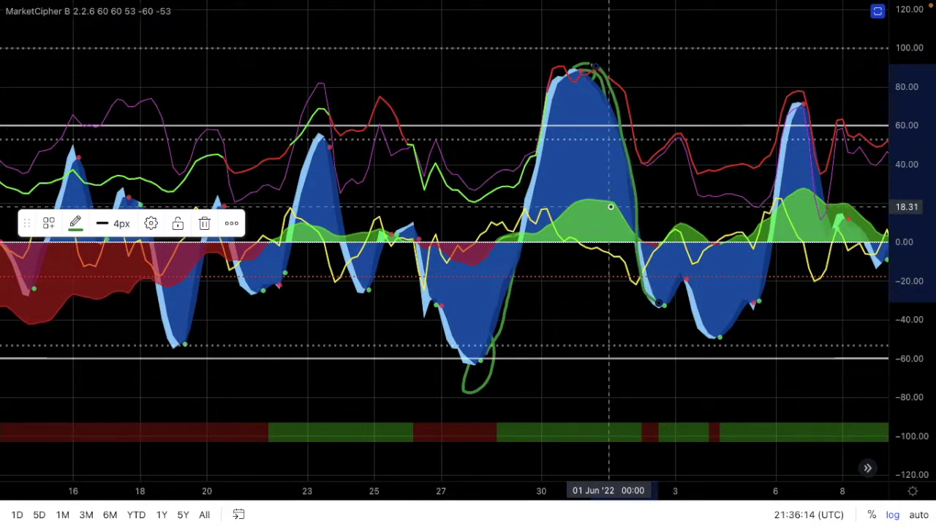
# - Add a curve down from the early-June price top, a hook below the 28 May low, and a short arc
pyautogui.click(878, 13)
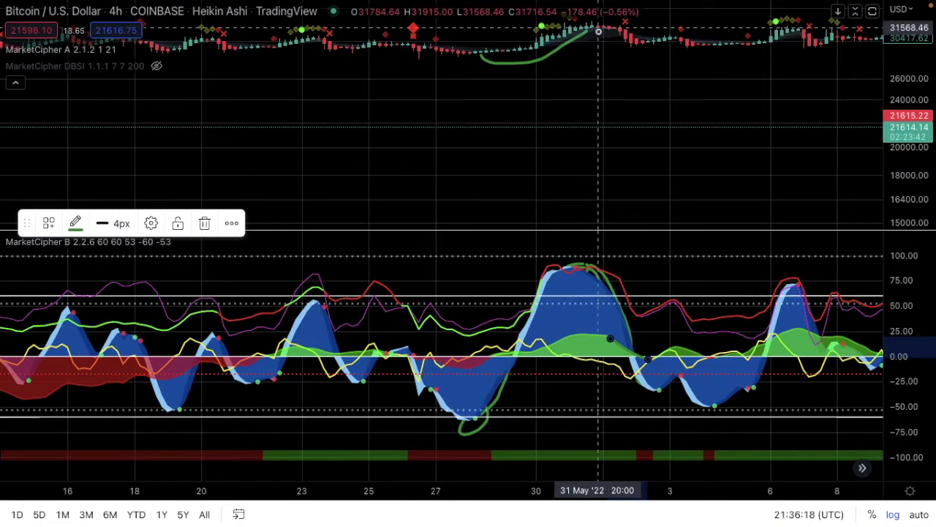
pyautogui.moveTo(597, 31); pyautogui.dragTo(698, 52)
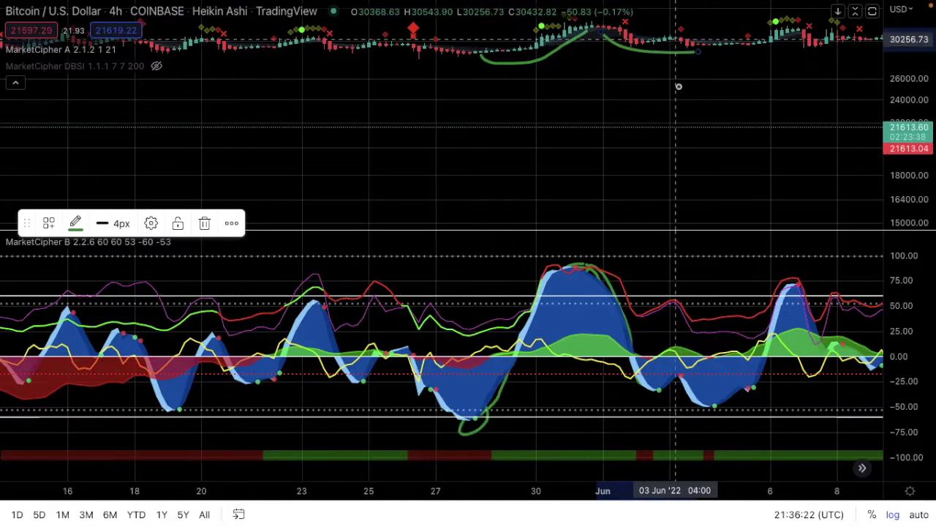
pyautogui.scroll(-2, 692, 119)
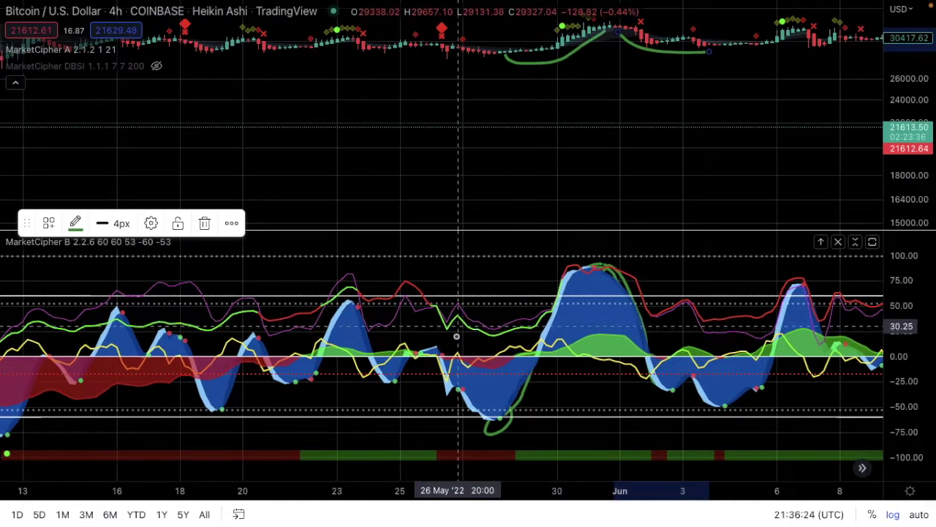
pyautogui.moveTo(482, 390)
pyautogui.mouseDown()
pyautogui.moveTo(483, 428)
pyautogui.moveTo(531, 436)
pyautogui.mouseUp()
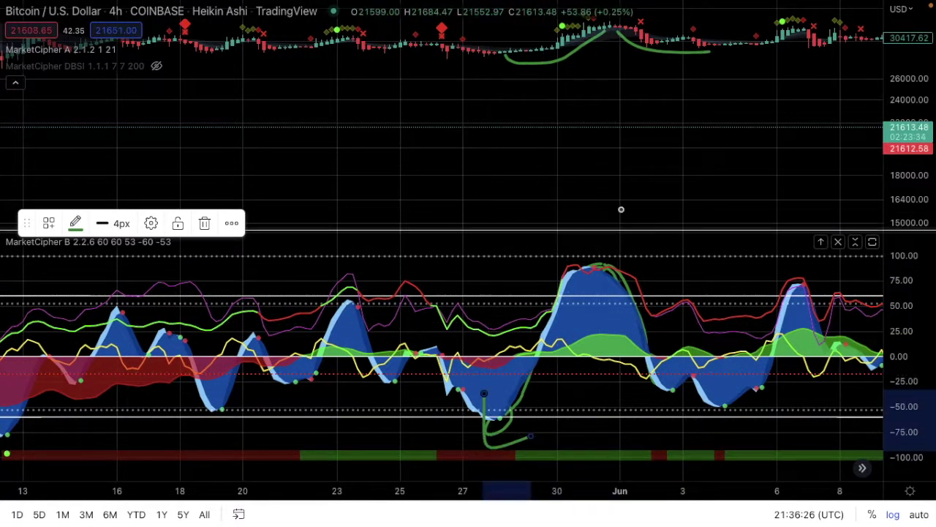
pyautogui.moveTo(596, 228); pyautogui.dragTo(616, 211)
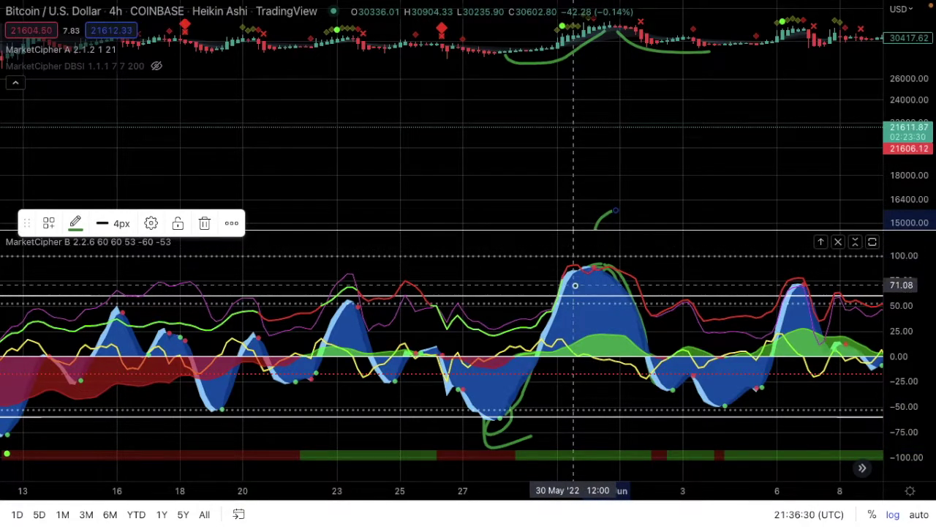
pyautogui.scroll(-2, 575, 286)
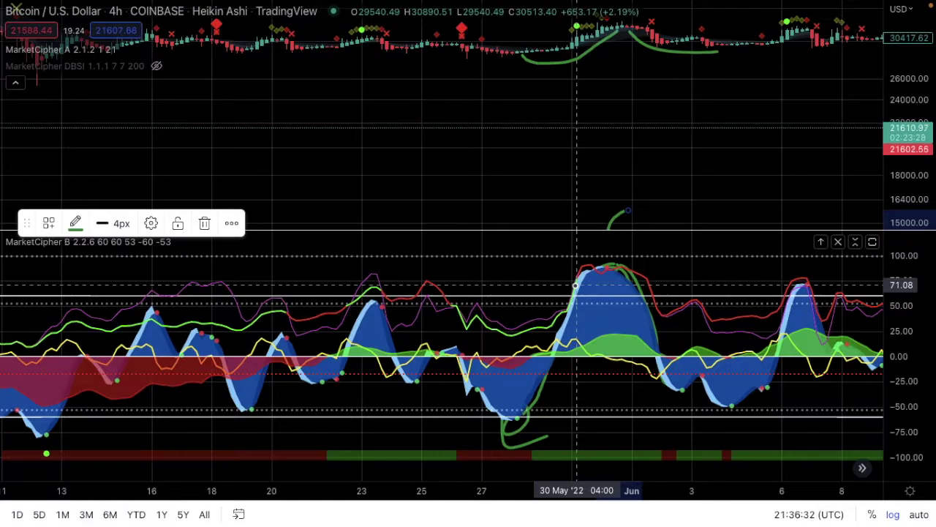
pyautogui.click(872, 241)
# - Brush a green stroke up from the mid-July oscillator low and over its wave tops
pyautogui.hscroll(10, 765, 242)
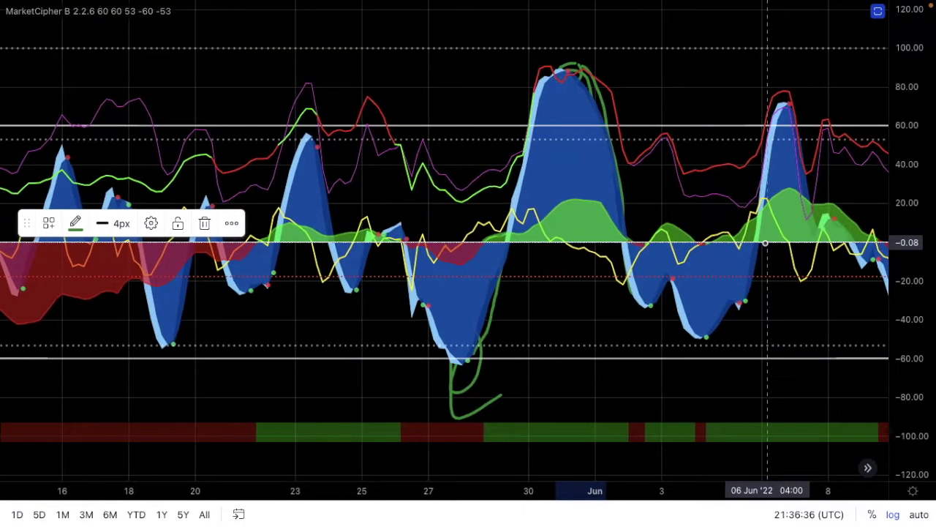
pyautogui.hscroll(9, 765, 242)
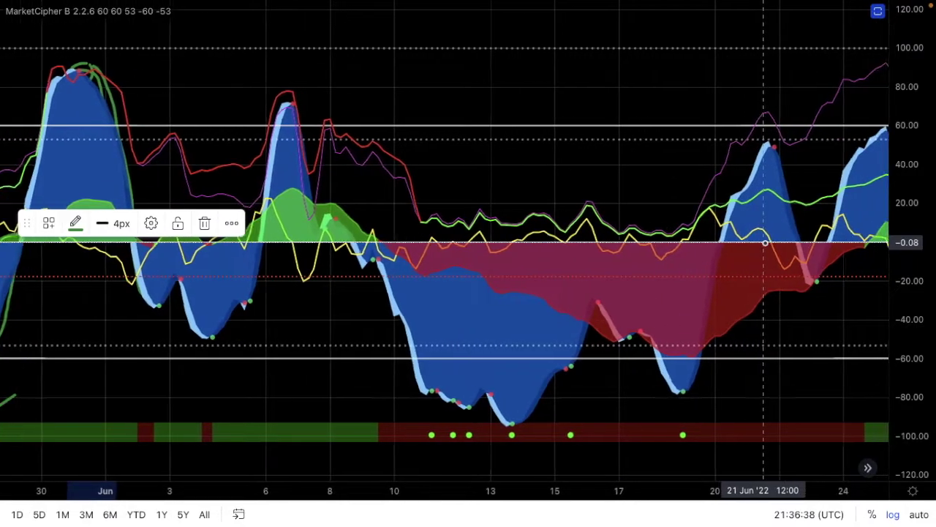
pyautogui.hscroll(11, 765, 242)
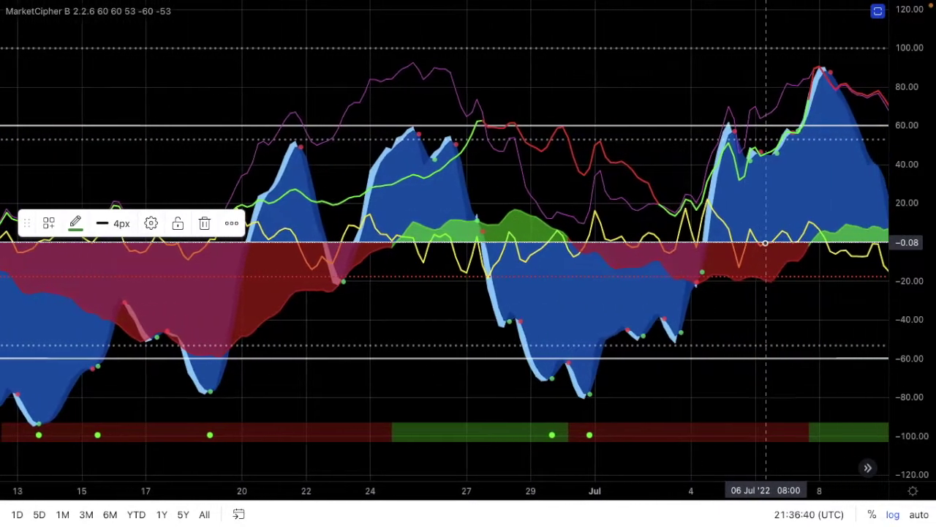
pyautogui.hscroll(4, 765, 242)
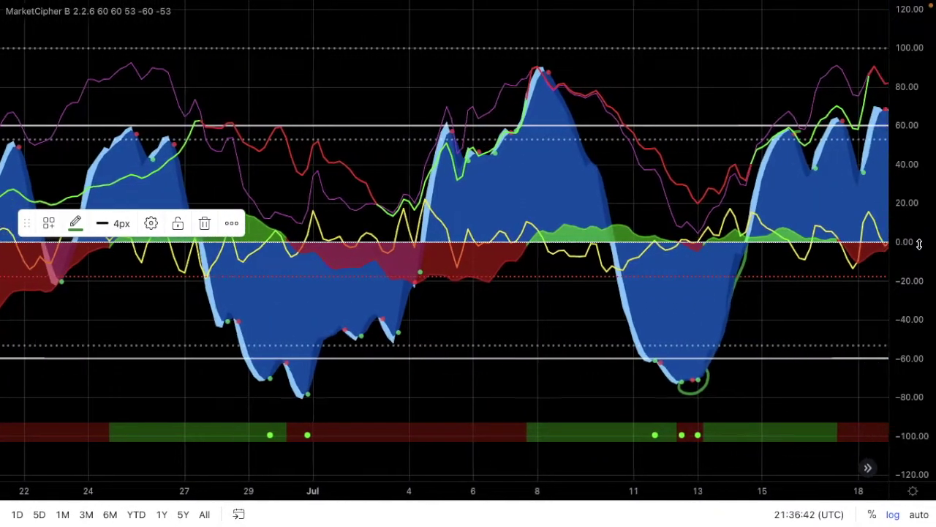
pyautogui.moveTo(671, 366)
pyautogui.mouseDown()
pyautogui.moveTo(684, 271)
pyautogui.moveTo(730, 177)
pyautogui.mouseUp()
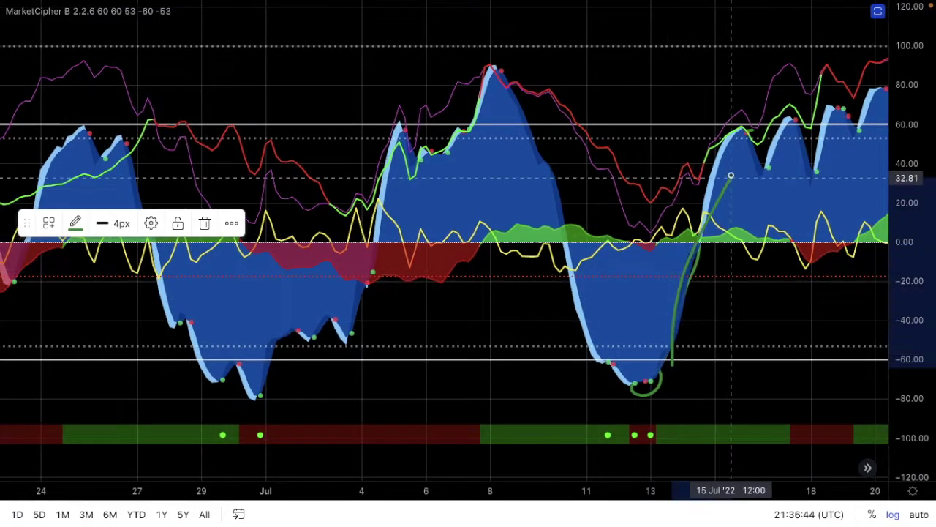
pyautogui.hscroll(3, 747, 124)
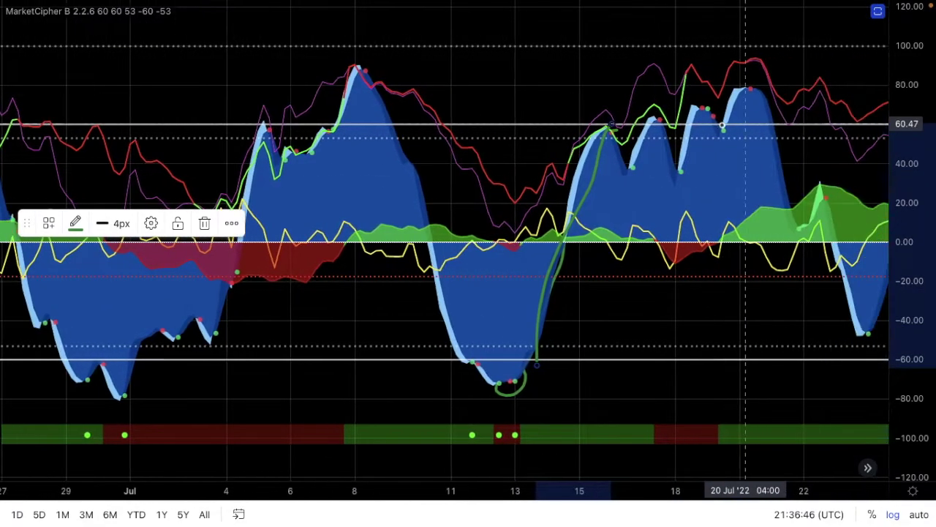
pyautogui.moveTo(608, 123); pyautogui.dragTo(683, 177)
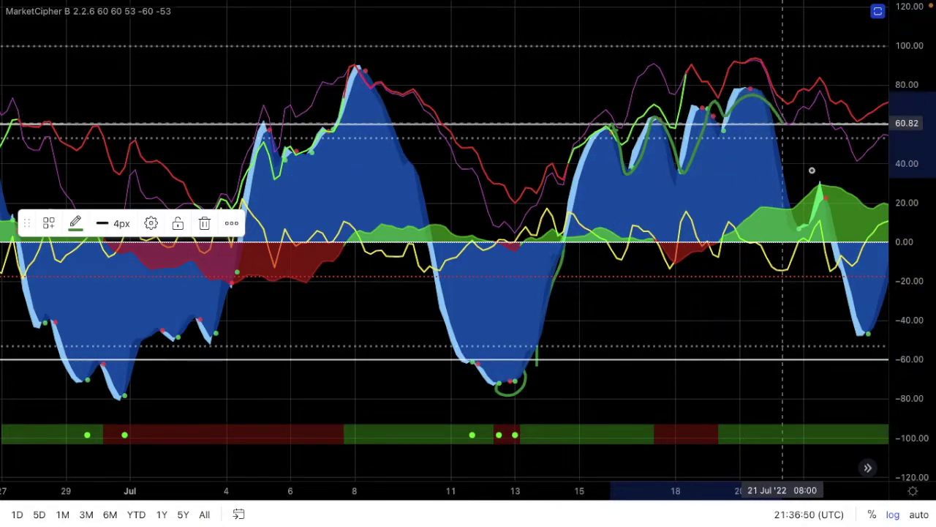
# - Loop the 2 Aug low below -60, then redraw the stroke from zero down to the 04 Aug dip
pyautogui.hscroll(3, 864, 314)
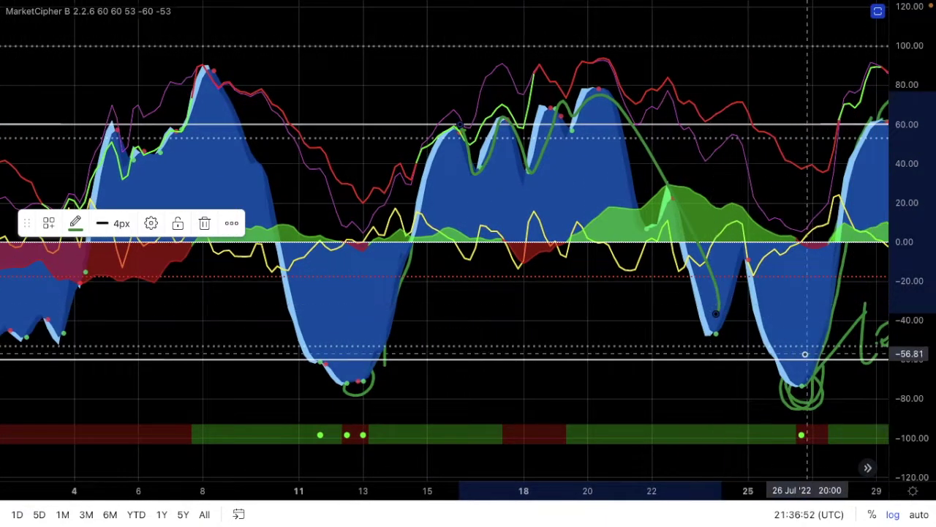
pyautogui.hscroll(2, 805, 354)
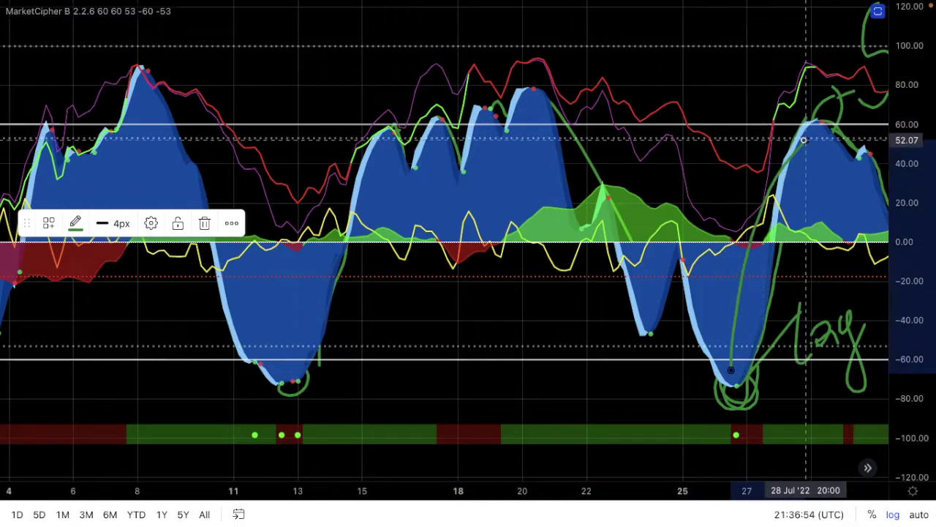
pyautogui.hscroll(3, 805, 139)
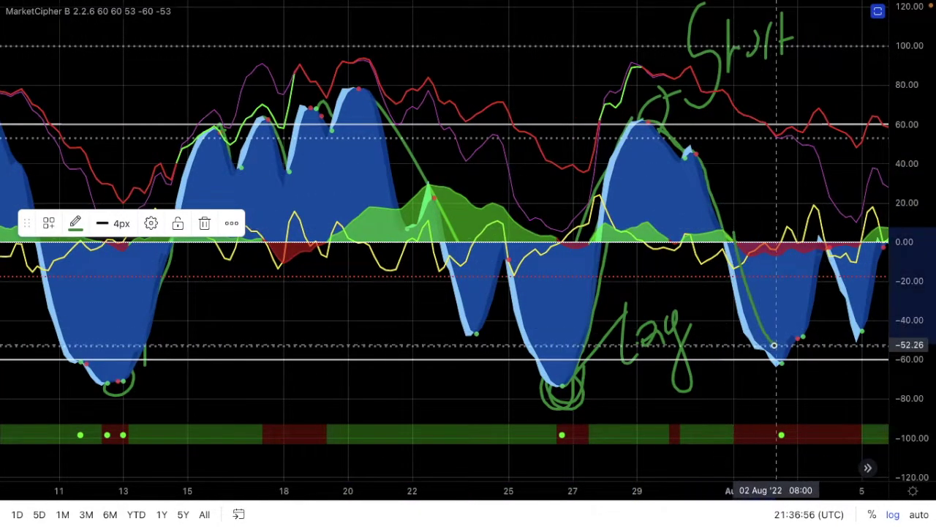
pyautogui.hscroll(3, 779, 365)
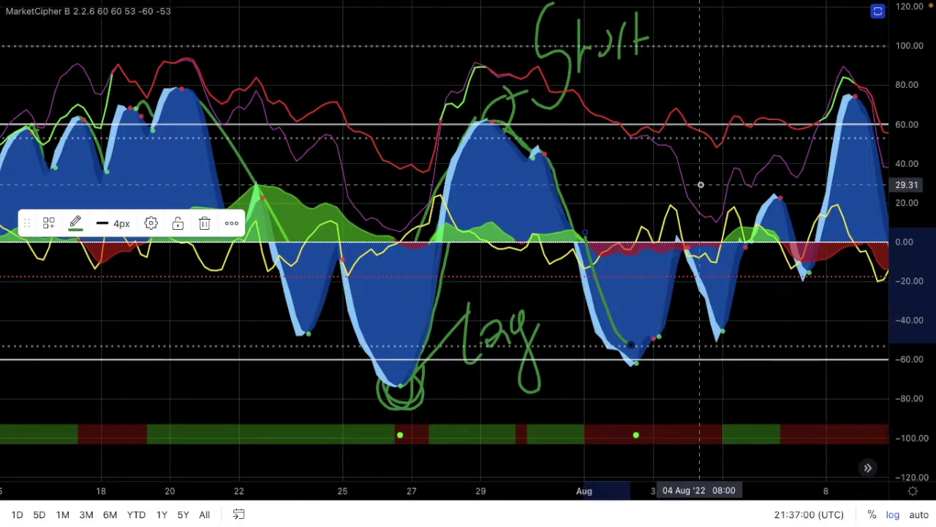
pyautogui.moveTo(635, 359)
pyautogui.mouseDown()
pyautogui.moveTo(665, 312)
pyautogui.moveTo(676, 246)
pyautogui.mouseUp()
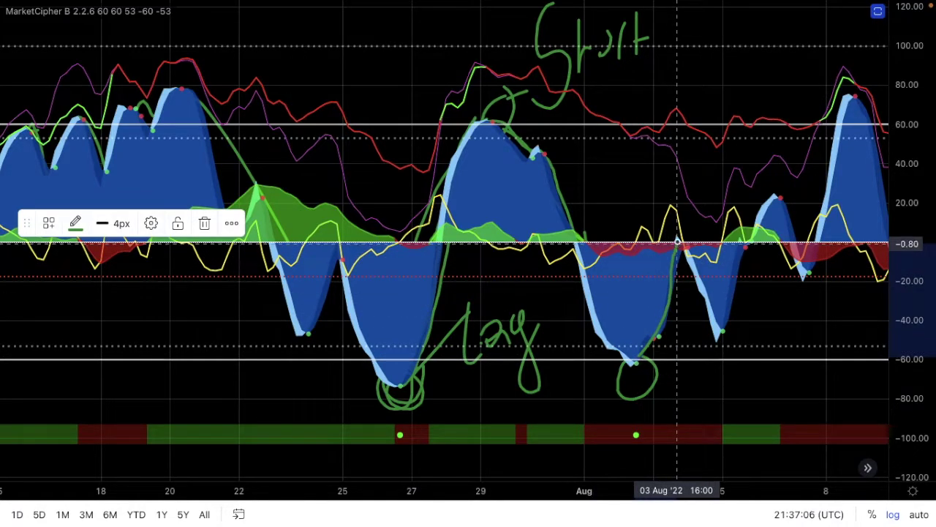
pyautogui.moveTo(680, 238); pyautogui.dragTo(705, 290)
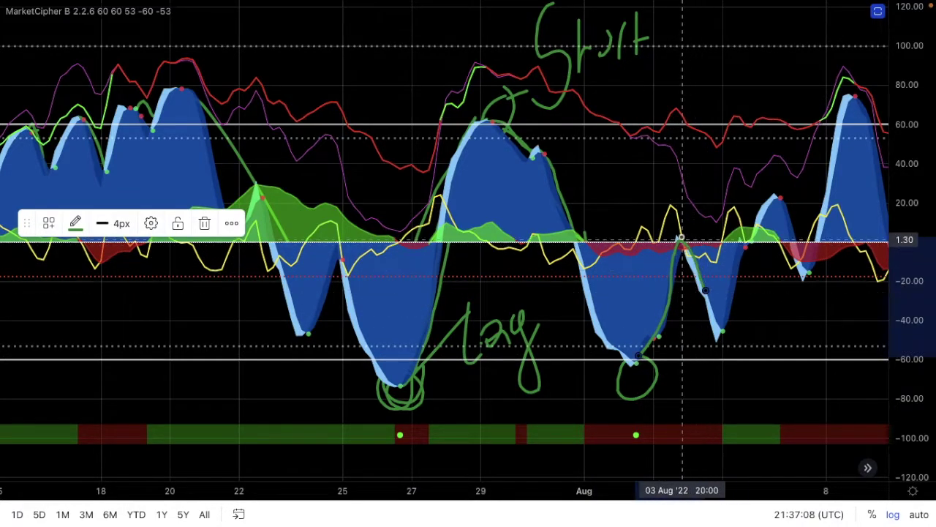
pyautogui.hotkey('ctrl', 'z')
pyautogui.moveTo(682, 238); pyautogui.dragTo(637, 195)
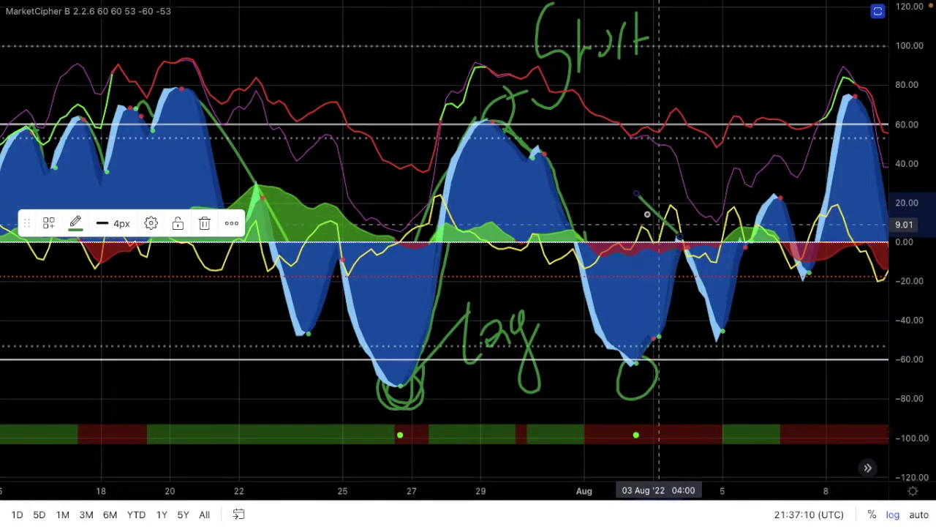
pyautogui.moveTo(682, 240); pyautogui.dragTo(712, 337)
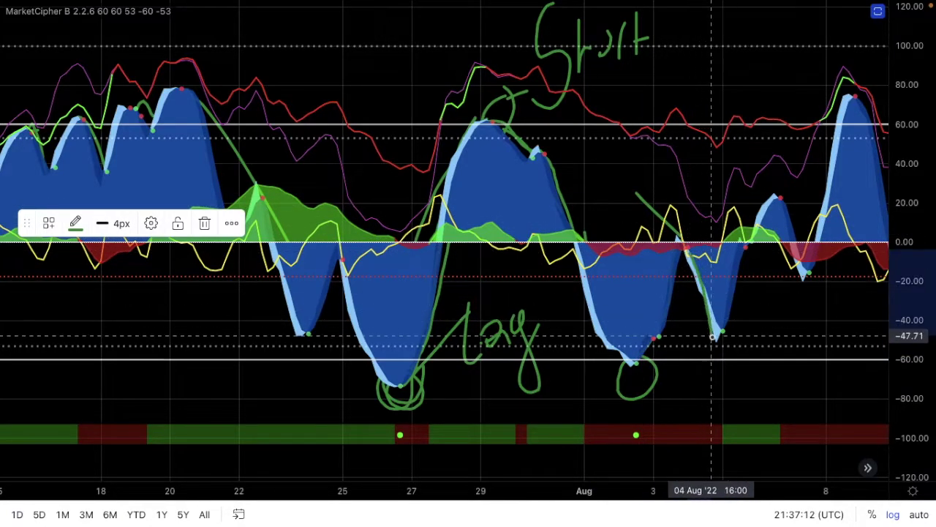
pyautogui.hscroll(5, 714, 337)
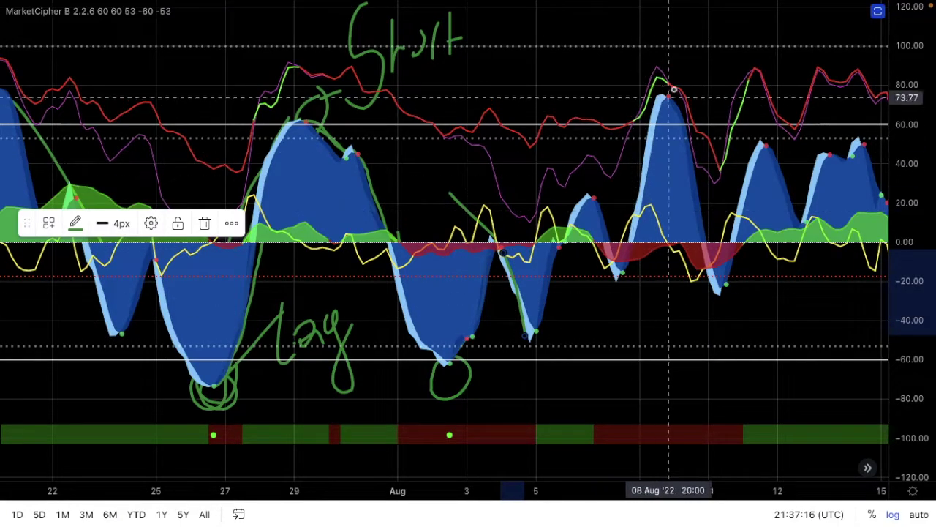
# - Brush green loops around the 08 Aug peak and the 10 Aug dip, tracing the drop between them
pyautogui.moveTo(645, 96)
pyautogui.mouseDown()
pyautogui.moveTo(675, 115)
pyautogui.moveTo(665, 83)
pyautogui.mouseUp()
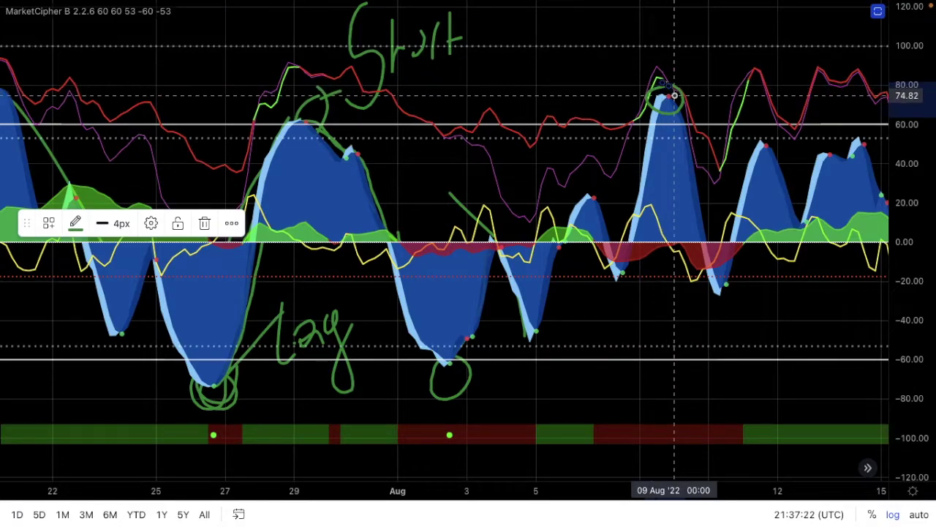
pyautogui.moveTo(681, 116); pyautogui.dragTo(720, 302)
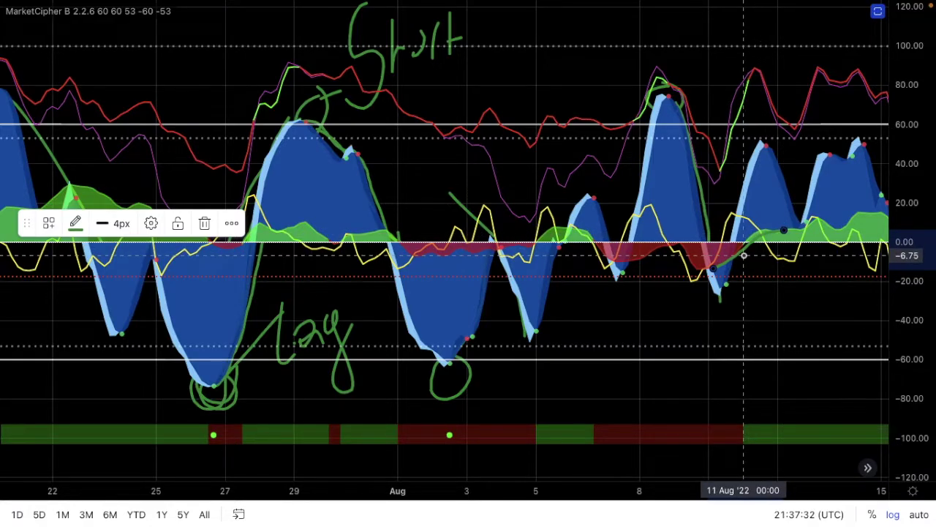
pyautogui.moveTo(713, 269)
pyautogui.mouseDown()
pyautogui.moveTo(742, 295)
pyautogui.moveTo(732, 286)
pyautogui.moveTo(731, 218)
pyautogui.mouseUp()
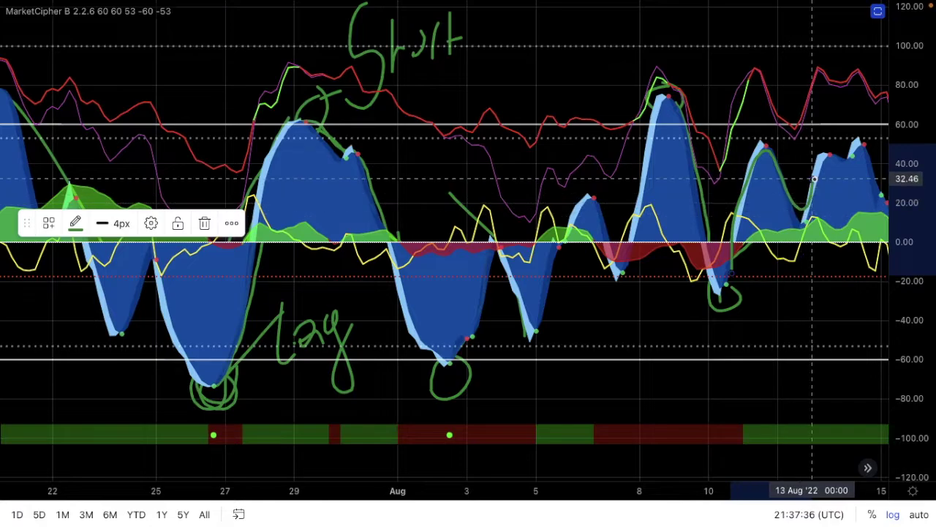
# - Circle the 14 Aug peak and draw a curve sloping down toward 22 Aug
pyautogui.hscroll(3, 812, 179)
pyautogui.hscroll(20, 815, 179)
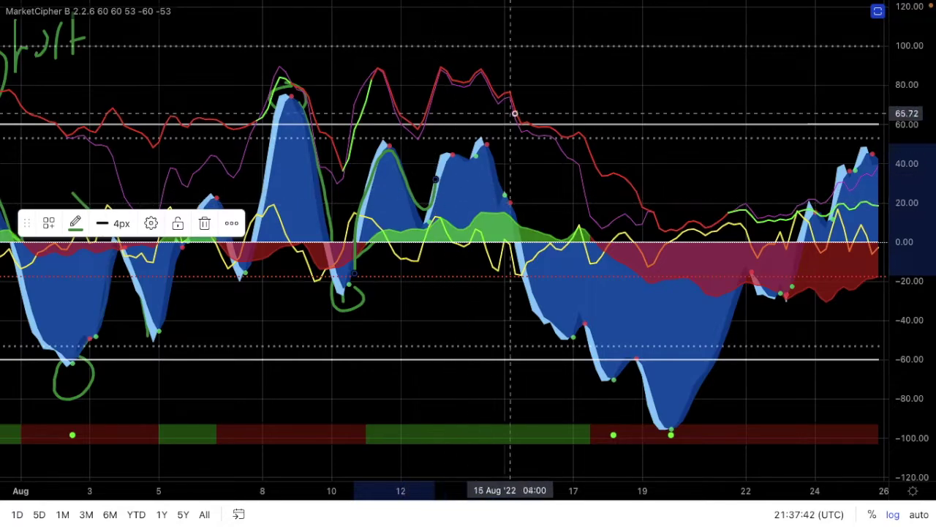
pyautogui.moveTo(487, 104); pyautogui.dragTo(477, 128)
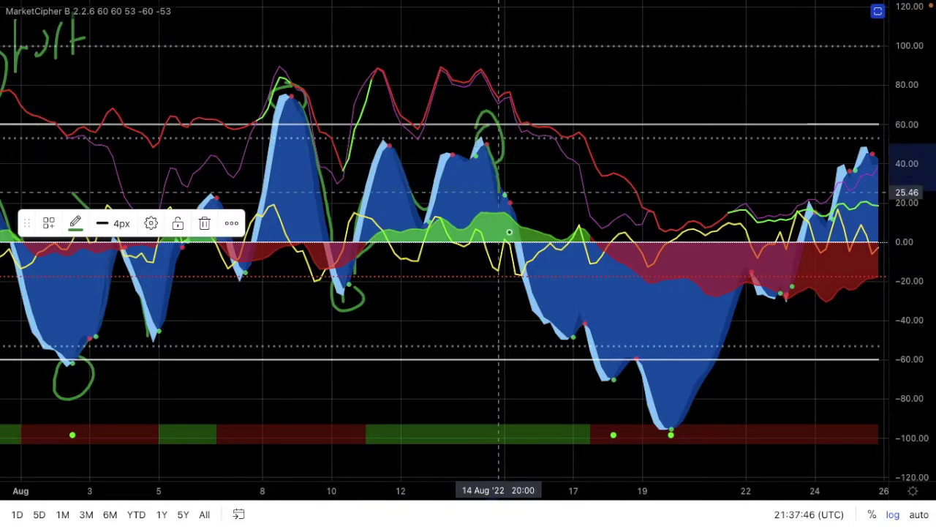
pyautogui.moveTo(521, 221)
pyautogui.mouseDown()
pyautogui.moveTo(573, 219)
pyautogui.moveTo(602, 250)
pyautogui.moveTo(693, 309)
pyautogui.moveTo(756, 310)
pyautogui.mouseUp()
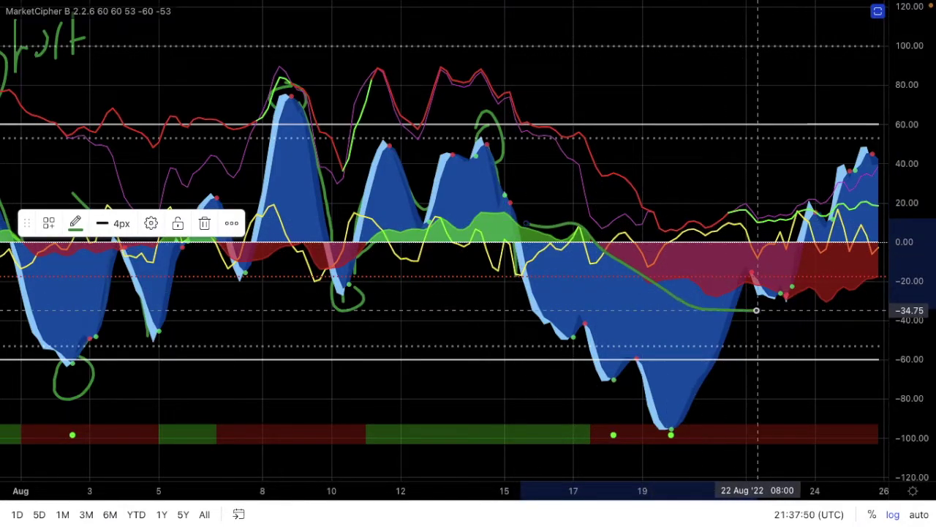
pyautogui.hscroll(5, 756, 311)
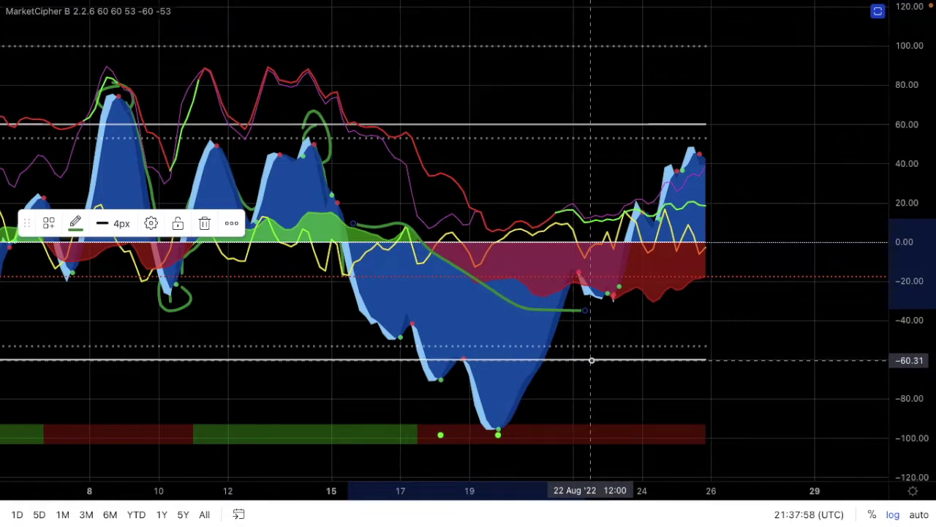
# - Circle the deep 20 Aug low, trace its rise, delete the stray stroke, and begin a rising projected line
pyautogui.moveTo(593, 362); pyautogui.dragTo(613, 377)
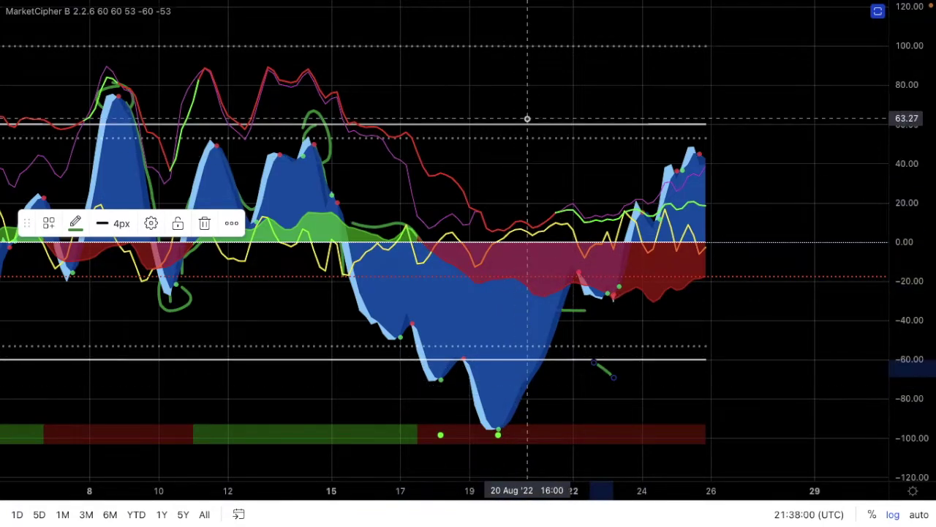
pyautogui.moveTo(528, 120); pyautogui.dragTo(531, 95)
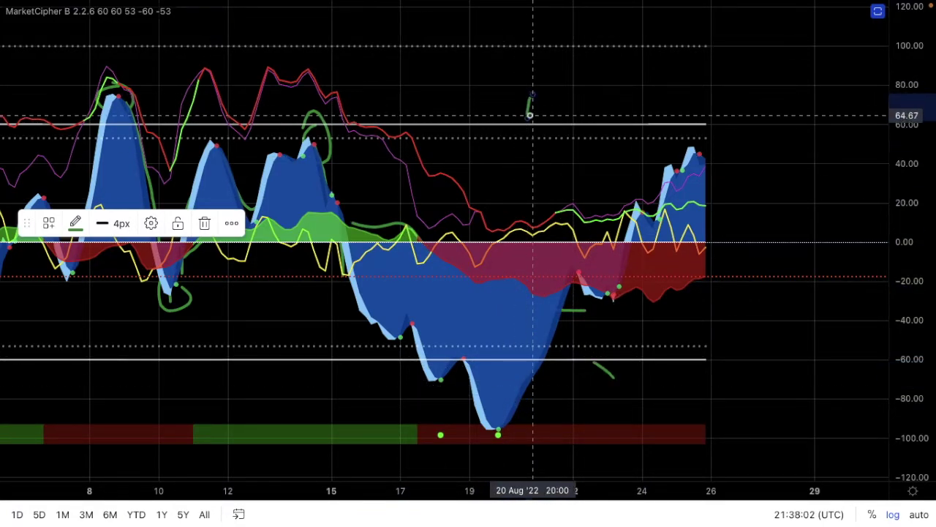
pyautogui.moveTo(499, 405)
pyautogui.mouseDown()
pyautogui.moveTo(517, 438)
pyautogui.moveTo(508, 411)
pyautogui.moveTo(574, 280)
pyautogui.mouseUp()
pyautogui.moveTo(493, 416)
pyautogui.mouseDown()
pyautogui.moveTo(495, 453)
pyautogui.moveTo(490, 420)
pyautogui.moveTo(548, 362)
pyautogui.moveTo(578, 280)
pyautogui.moveTo(601, 292)
pyautogui.moveTo(637, 213)
pyautogui.moveTo(660, 206)
pyautogui.moveTo(692, 154)
pyautogui.mouseUp()
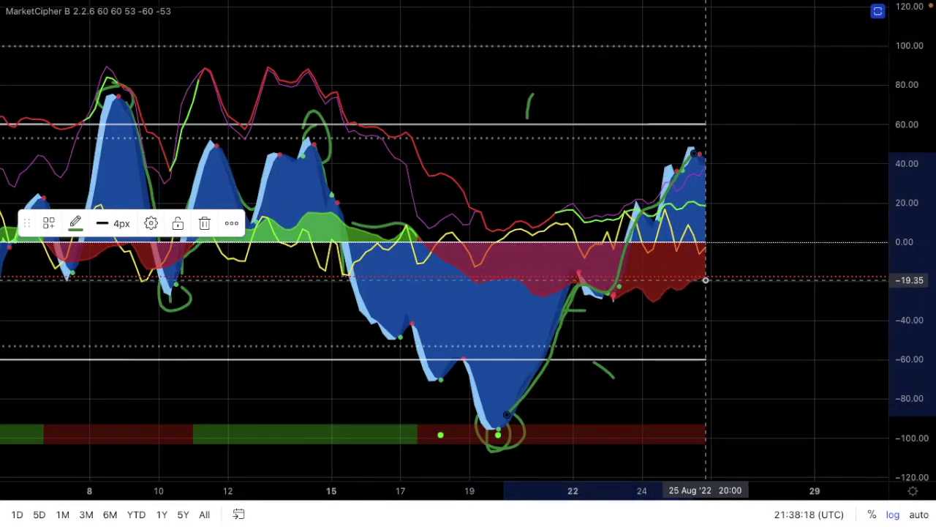
pyautogui.press('Delete')
pyautogui.moveTo(729, 273); pyautogui.dragTo(780, 228)
# - Sketch projected waves past the latest peak, with a deep trough around 29 Aug, into early September
pyautogui.moveTo(704, 161)
pyautogui.mouseDown()
pyautogui.moveTo(719, 179)
pyautogui.moveTo(765, 140)
pyautogui.moveTo(797, 297)
pyautogui.mouseUp()
pyautogui.hscroll(5, 771, 264)
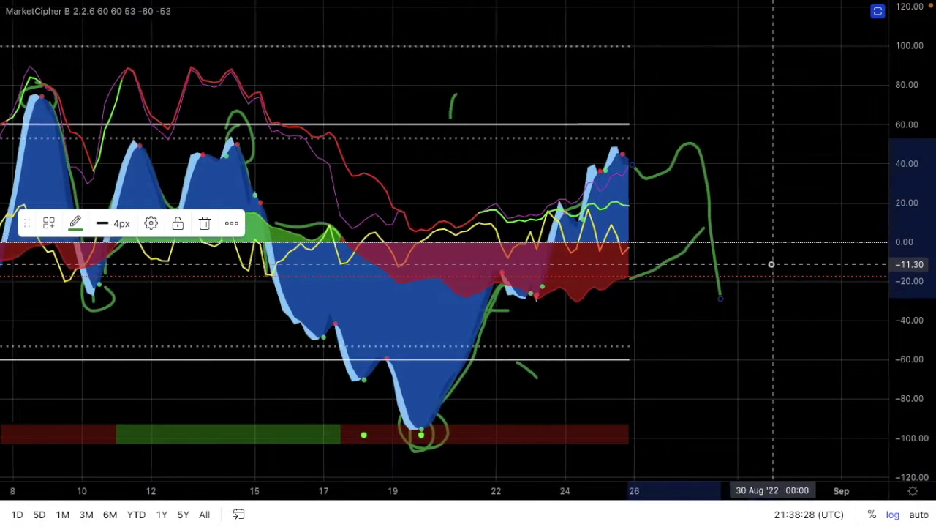
pyautogui.moveTo(695, 215)
pyautogui.mouseDown()
pyautogui.moveTo(727, 426)
pyautogui.moveTo(732, 435)
pyautogui.moveTo(770, 432)
pyautogui.moveTo(854, 154)
pyautogui.mouseUp()
pyautogui.hscroll(10, 765, 153)
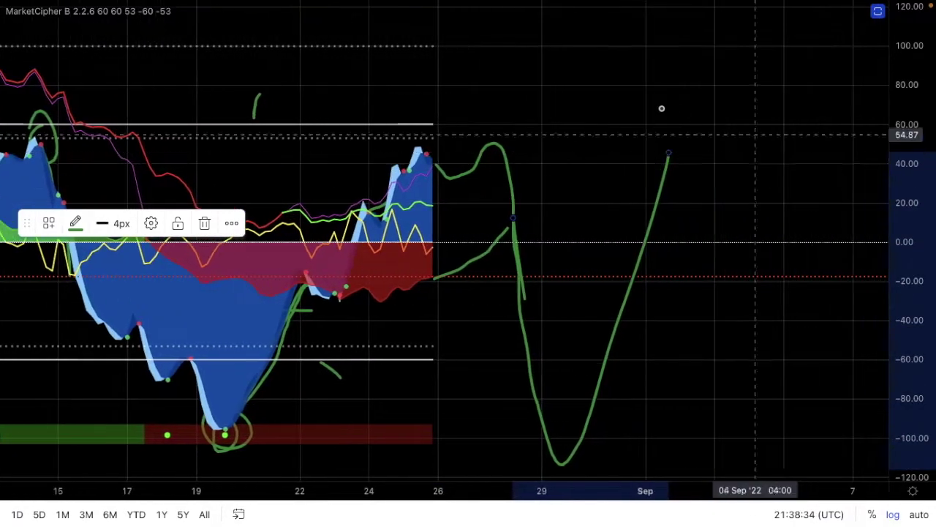
pyautogui.moveTo(640, 125)
pyautogui.mouseDown()
pyautogui.moveTo(668, 44)
pyautogui.moveTo(725, 341)
pyautogui.moveTo(774, 73)
pyautogui.moveTo(803, 255)
pyautogui.moveTo(832, 109)
pyautogui.mouseUp()
# - Draw a tall looped triangular peak near 29 Aug and a plus sign above the waves
pyautogui.hscroll(-2, 598, 141)
pyautogui.moveTo(538, 114)
pyautogui.mouseDown()
pyautogui.moveTo(577, 11)
pyautogui.moveTo(623, 121)
pyautogui.moveTo(535, 112)
pyautogui.moveTo(577, 126)
pyautogui.moveTo(585, 107)
pyautogui.moveTo(558, 118)
pyautogui.moveTo(596, 137)
pyautogui.mouseUp()
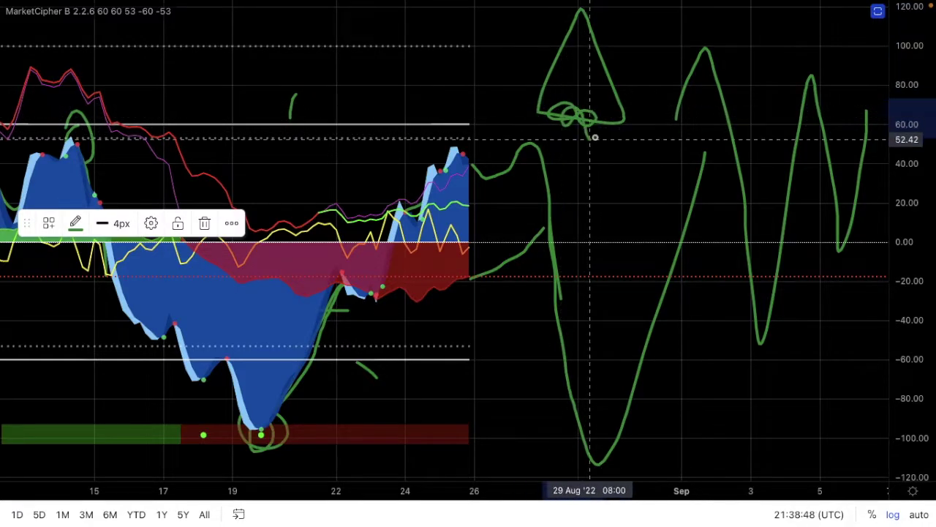
pyautogui.moveTo(563, 27)
pyautogui.mouseDown()
pyautogui.moveTo(591, 38)
pyautogui.moveTo(613, 80)
pyautogui.mouseUp()
pyautogui.moveTo(423, 51)
pyautogui.mouseDown()
pyautogui.moveTo(422, 109)
pyautogui.moveTo(441, 85)
pyautogui.mouseUp()
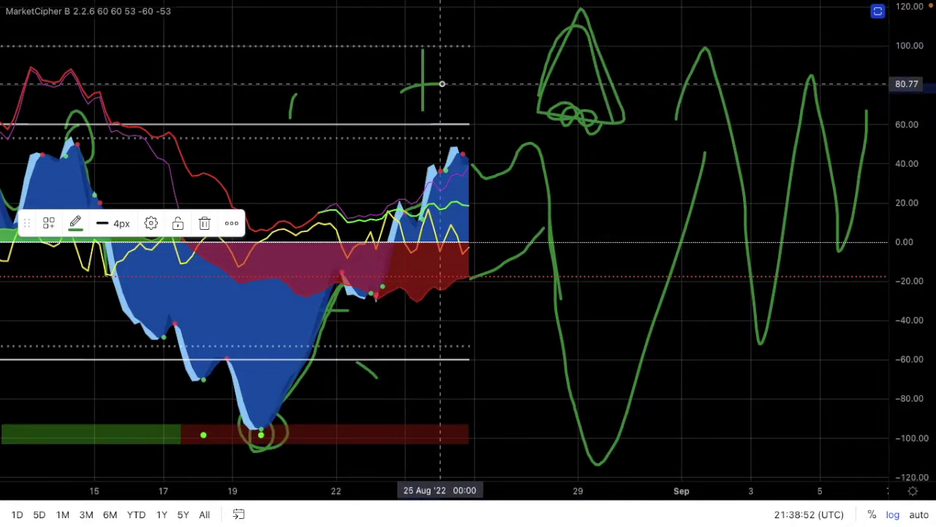
pyautogui.moveTo(421, 341); pyautogui.dragTo(492, 340)
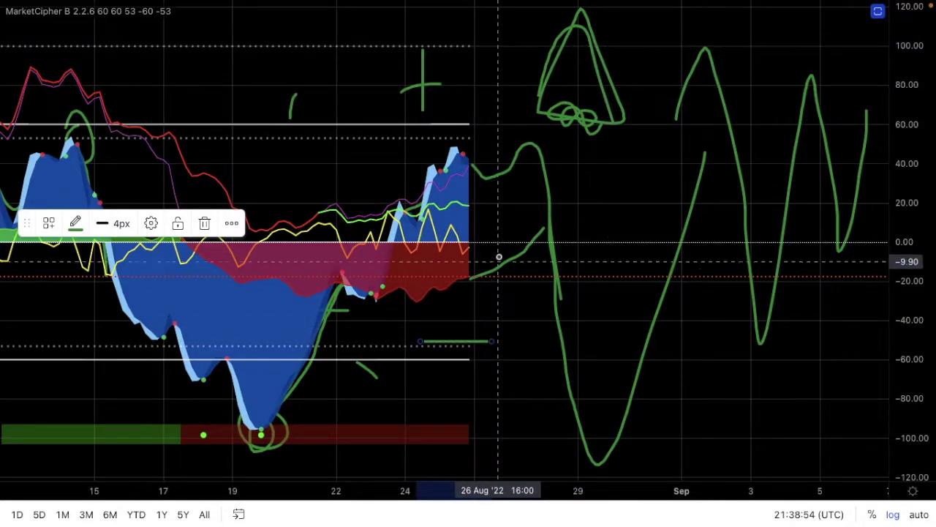